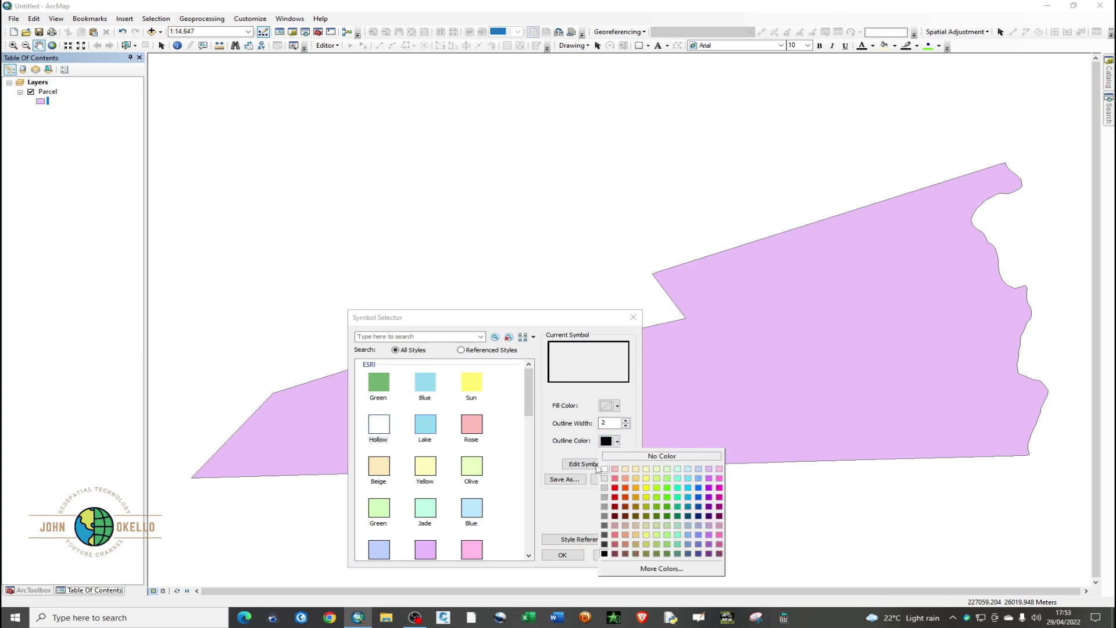
Step: Set the Parcel layer symbol's outline colour to red and apply the symbol to the map
click(617, 498)
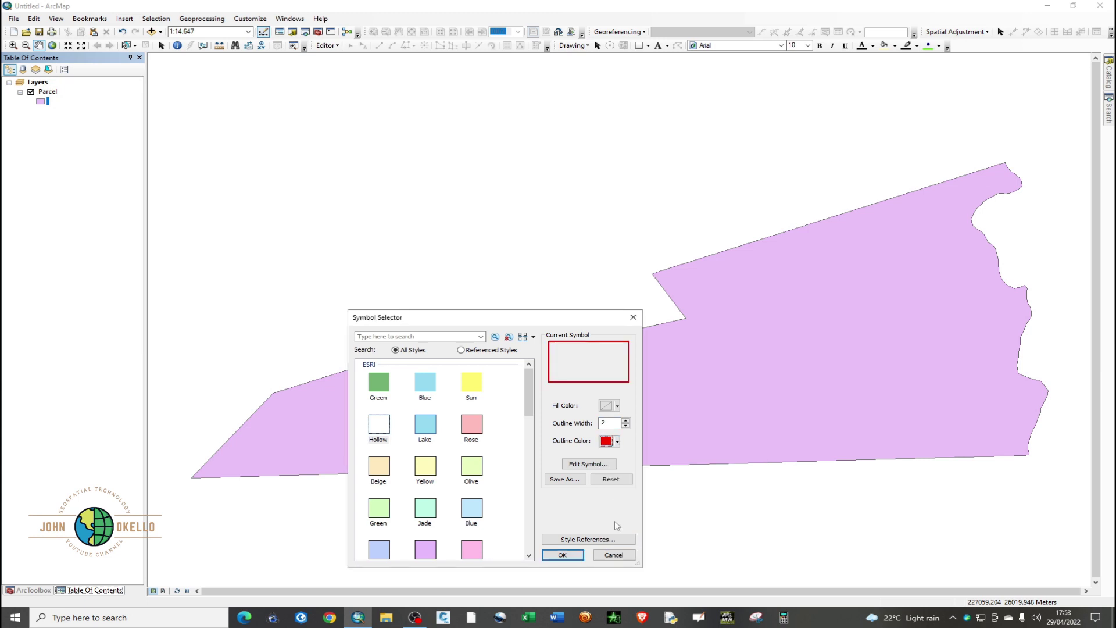
click(563, 554)
drag(672, 386, 680, 337)
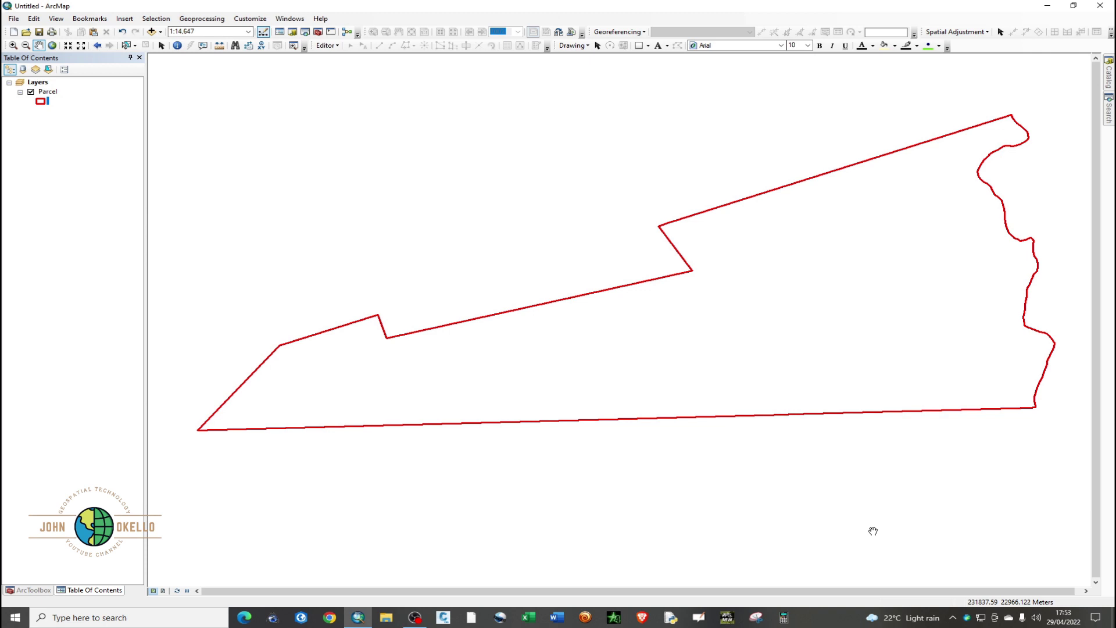
Step: Examine the Parcel layer's source properties, including its extent, data type, shapefile location and projected coordinate system
click(44, 93)
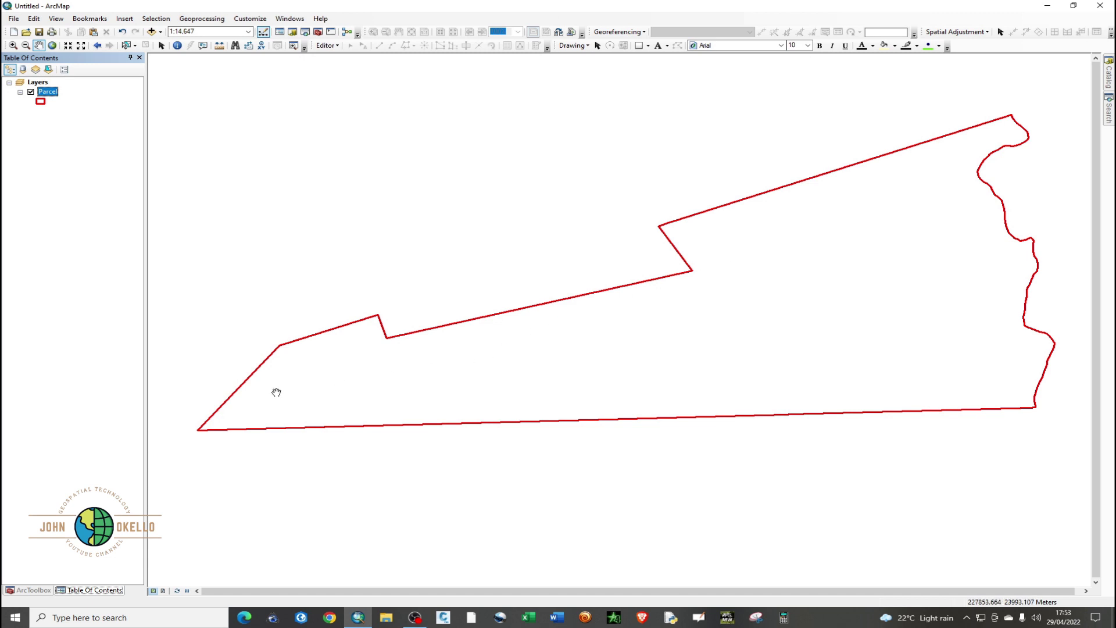
right_click(51, 94)
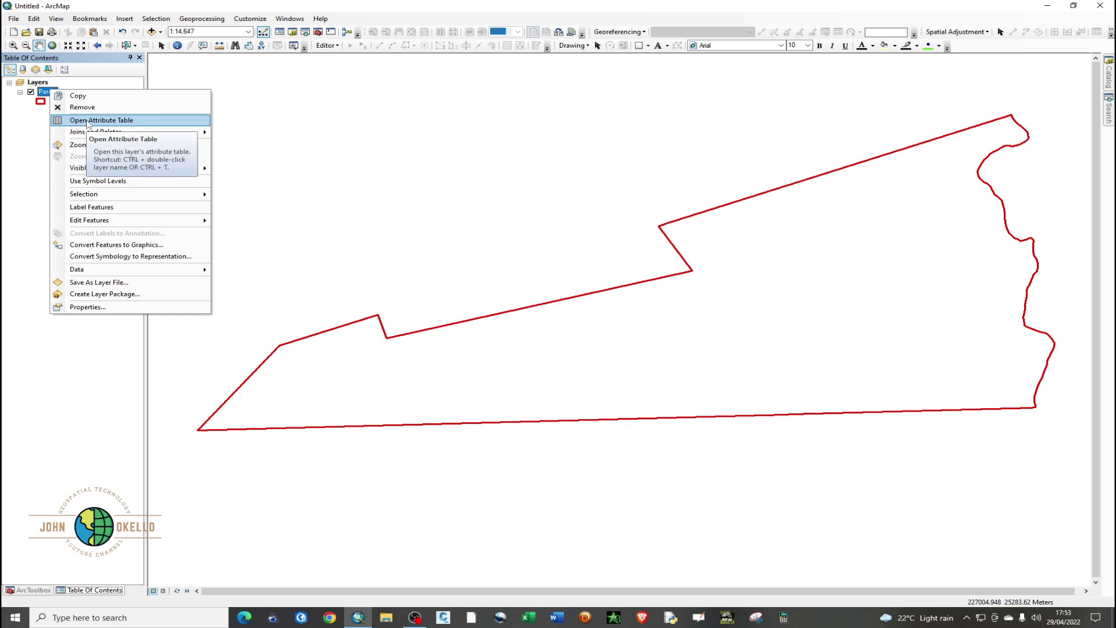
click(158, 307)
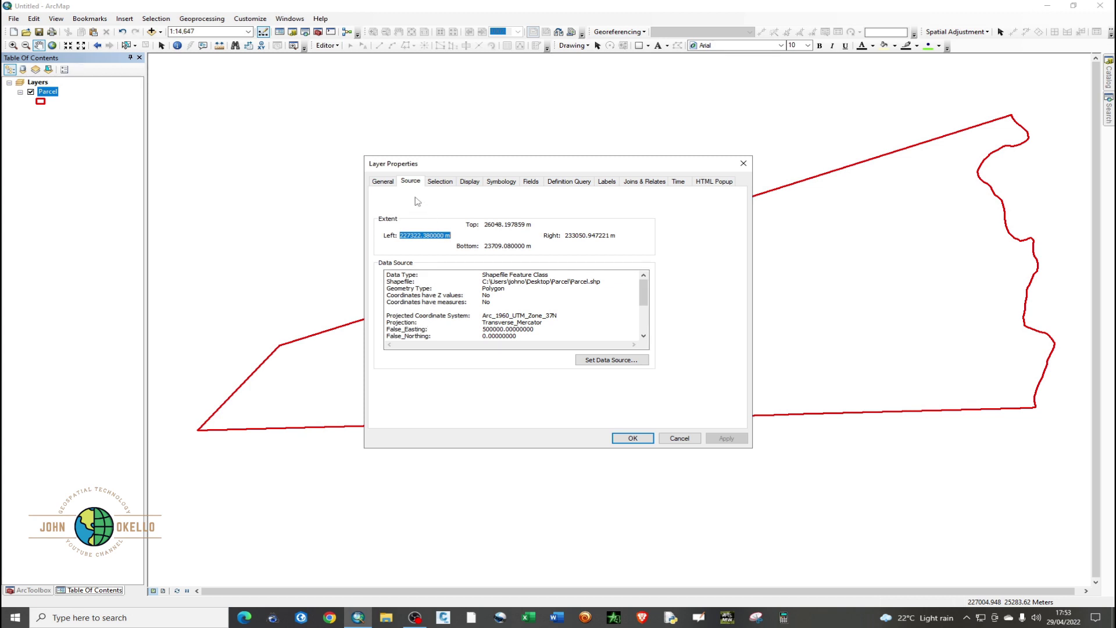
click(389, 183)
click(408, 182)
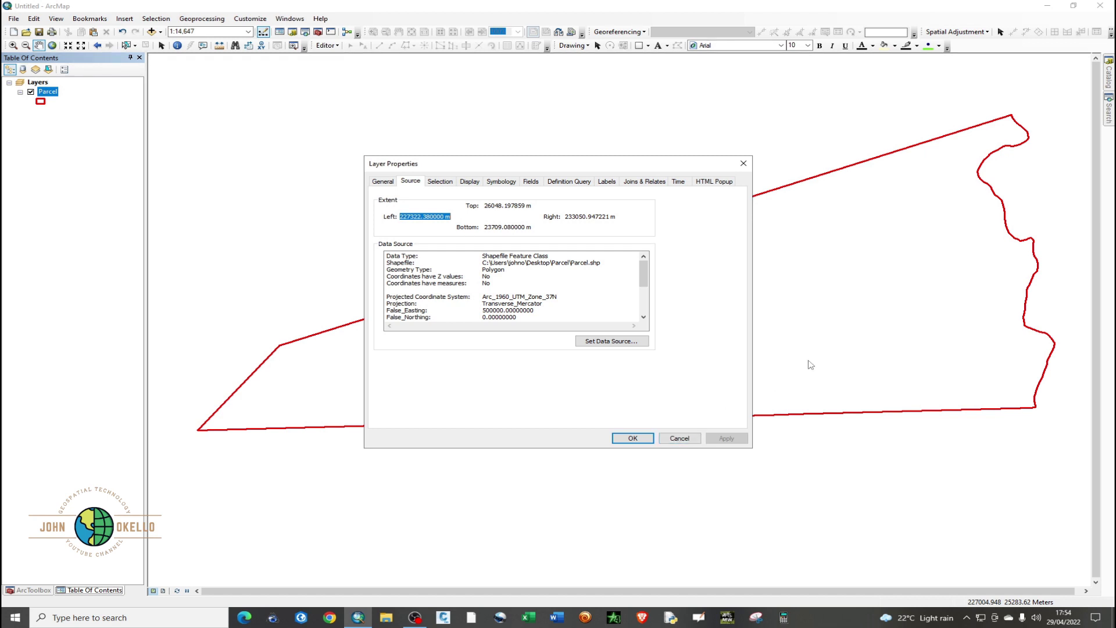
click(680, 438)
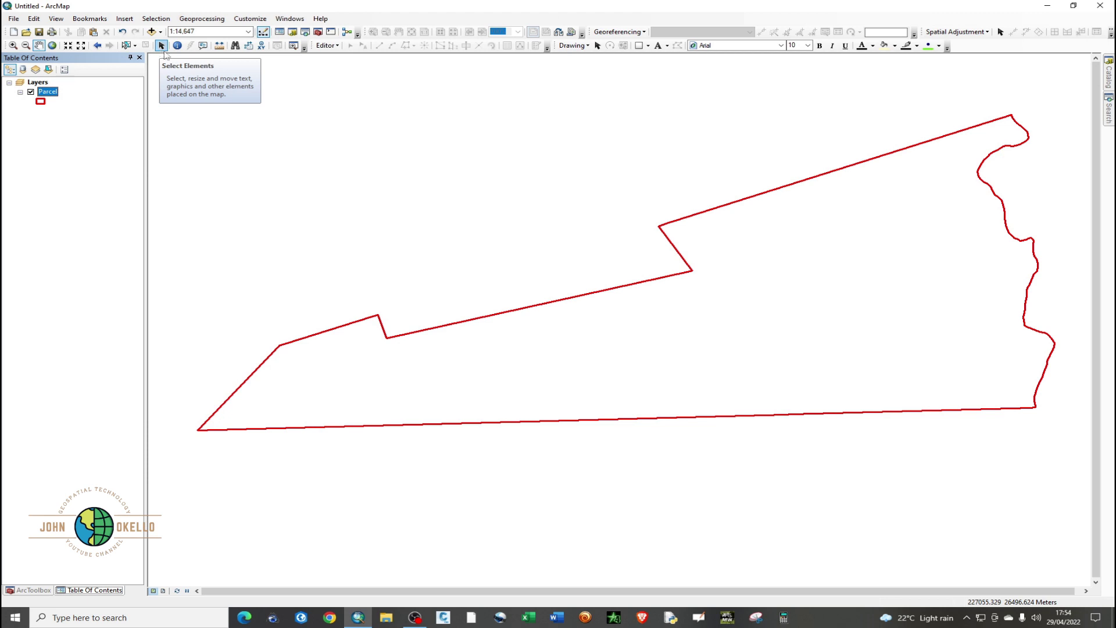
right_click(49, 93)
click(86, 312)
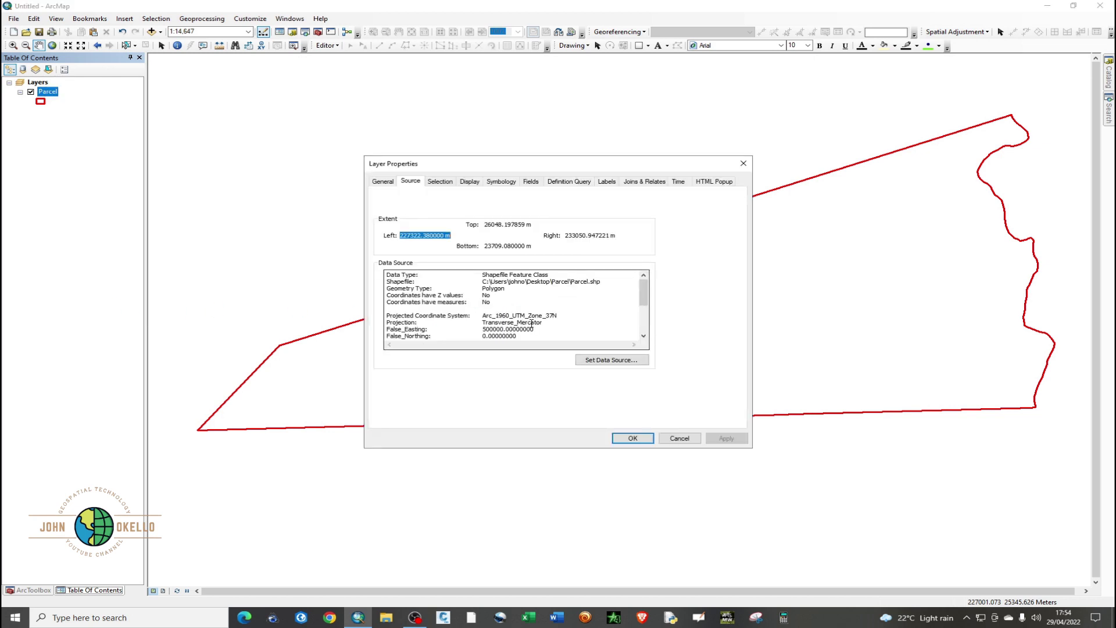
click(686, 441)
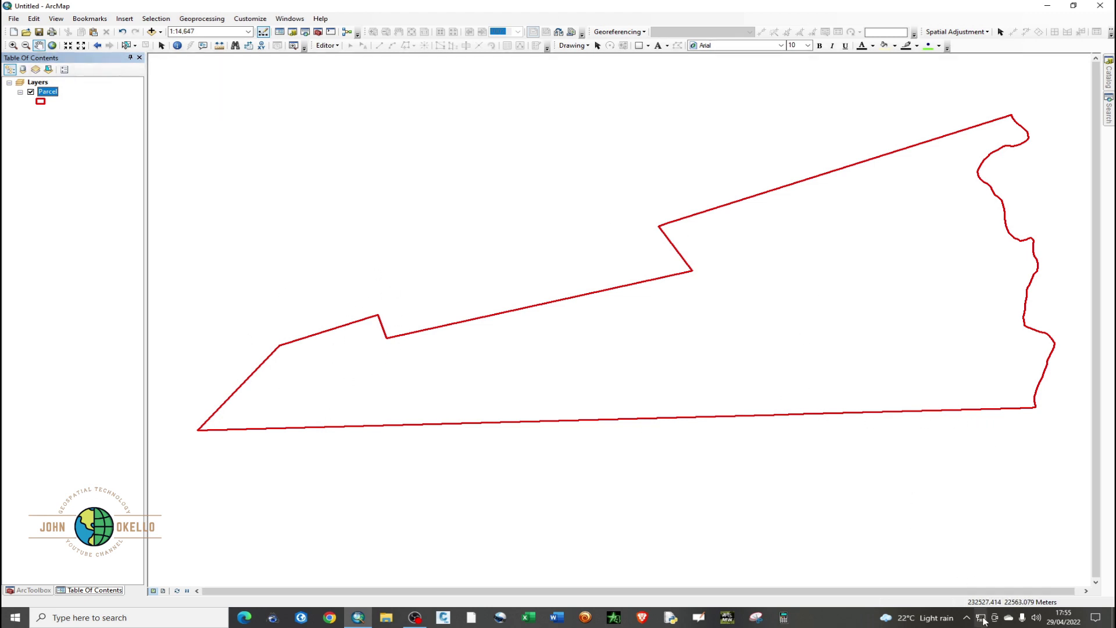
Step: Add the Imagery with Labels basemap to the map
click(160, 33)
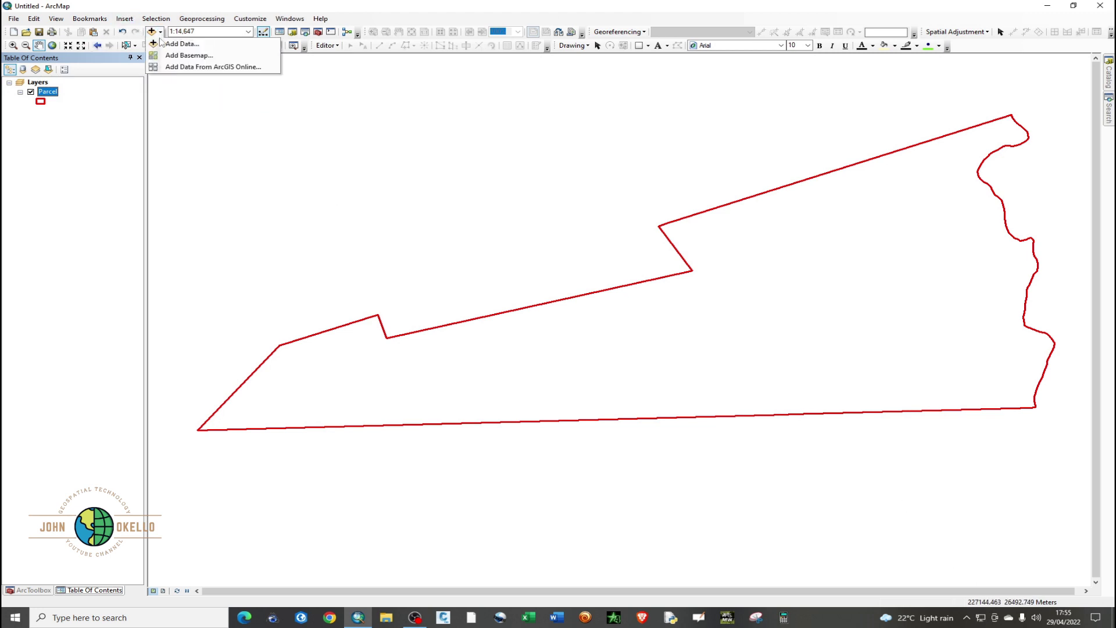
click(188, 56)
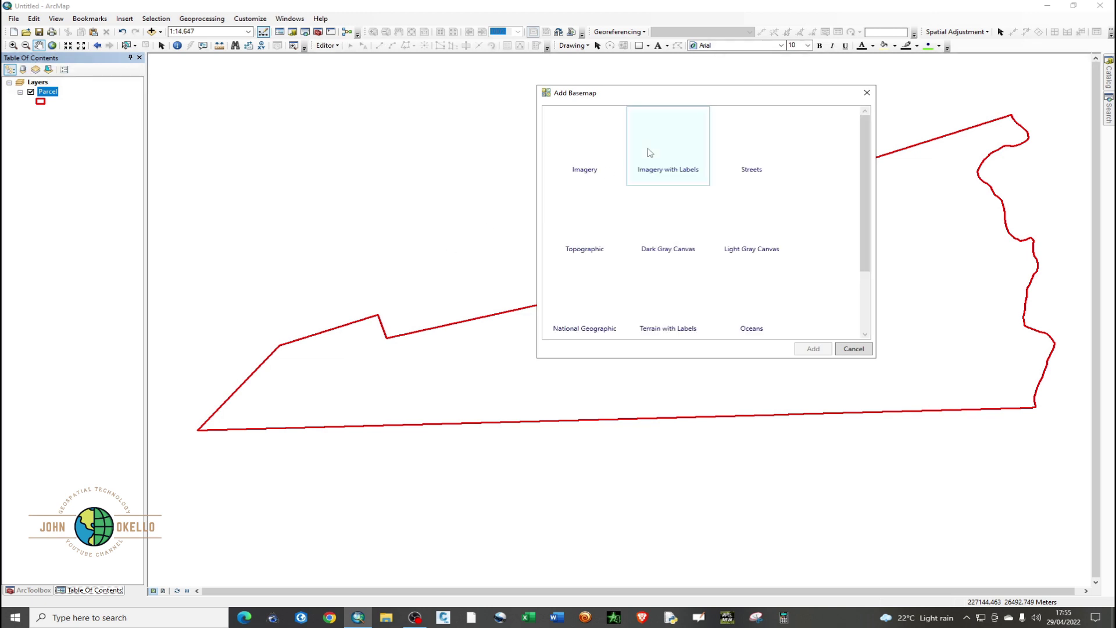
click(656, 156)
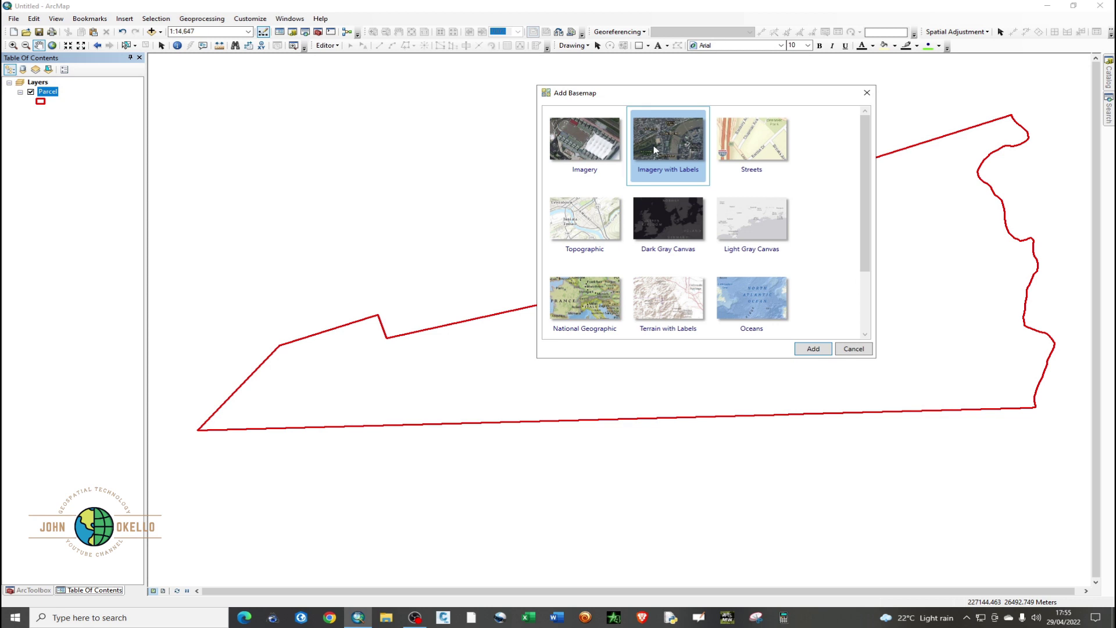
click(805, 347)
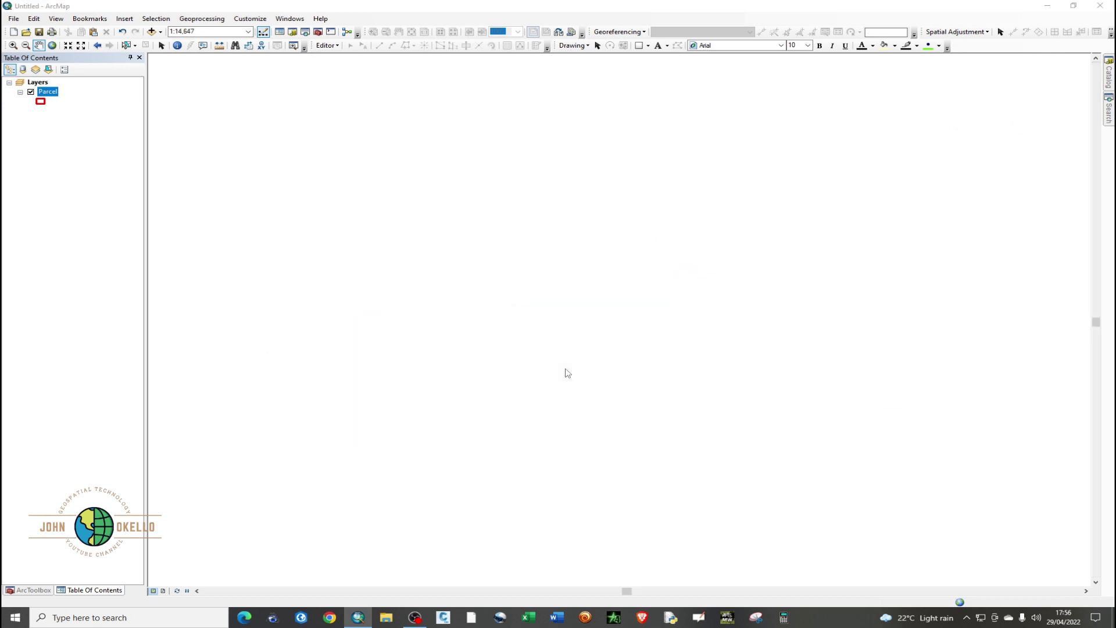
Step: Switch to Chrome, search Google for "map projection" and read the Wikipedia article on map projection
click(329, 617)
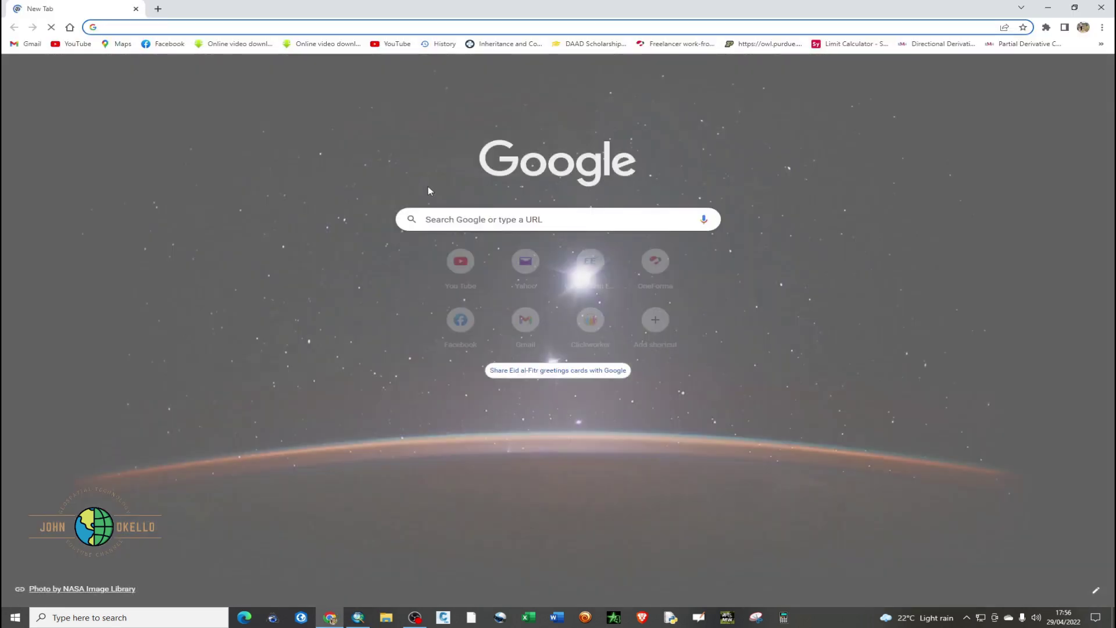
click(449, 220)
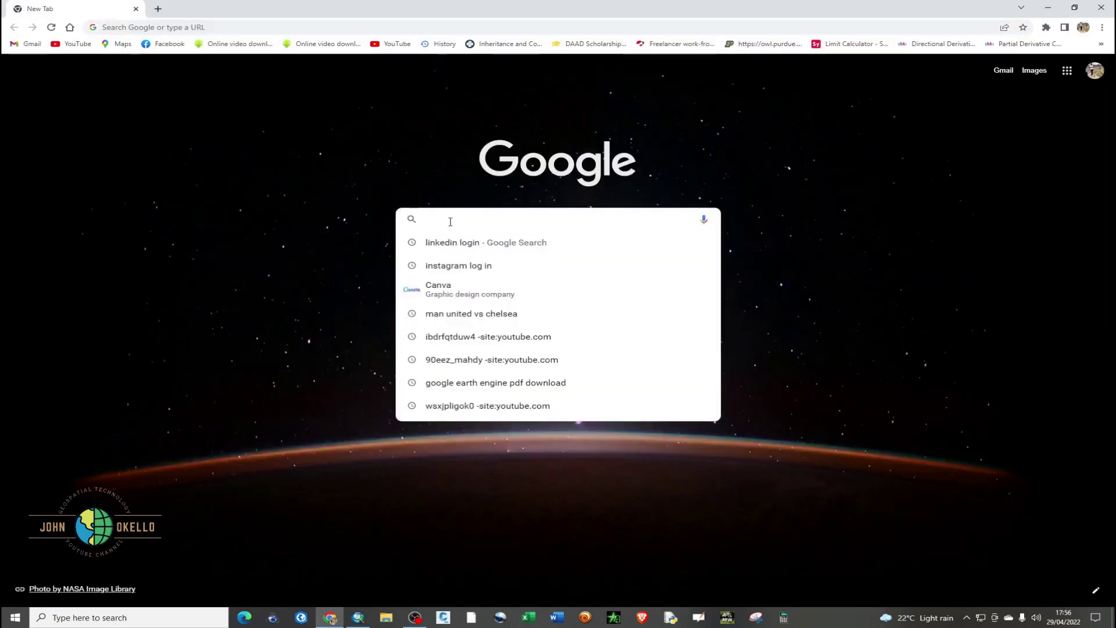
text(map pro)
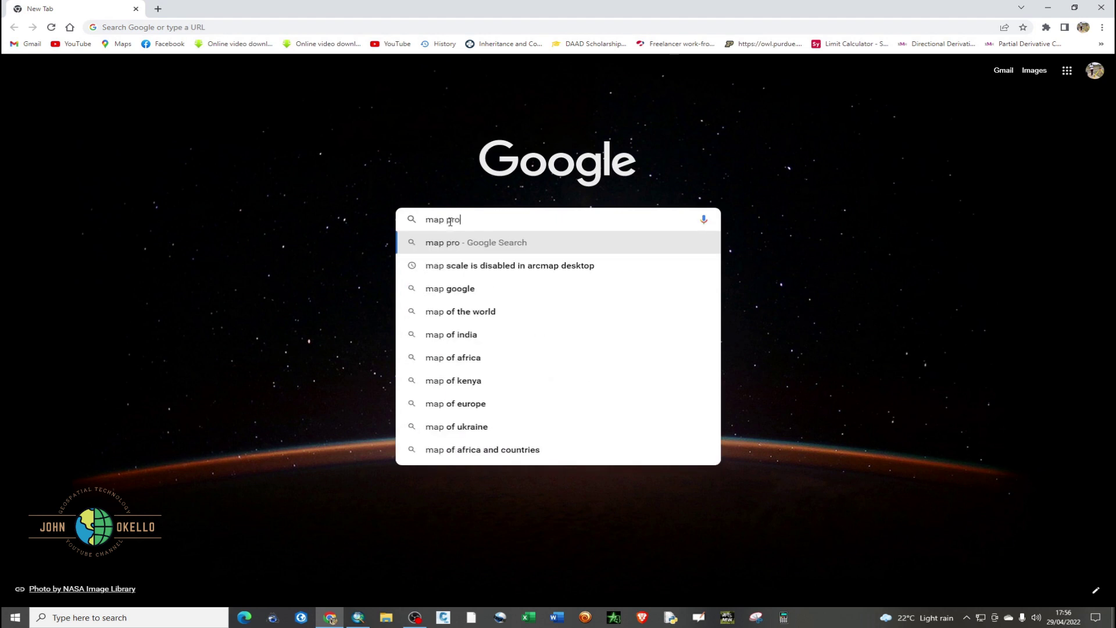
text(jection)
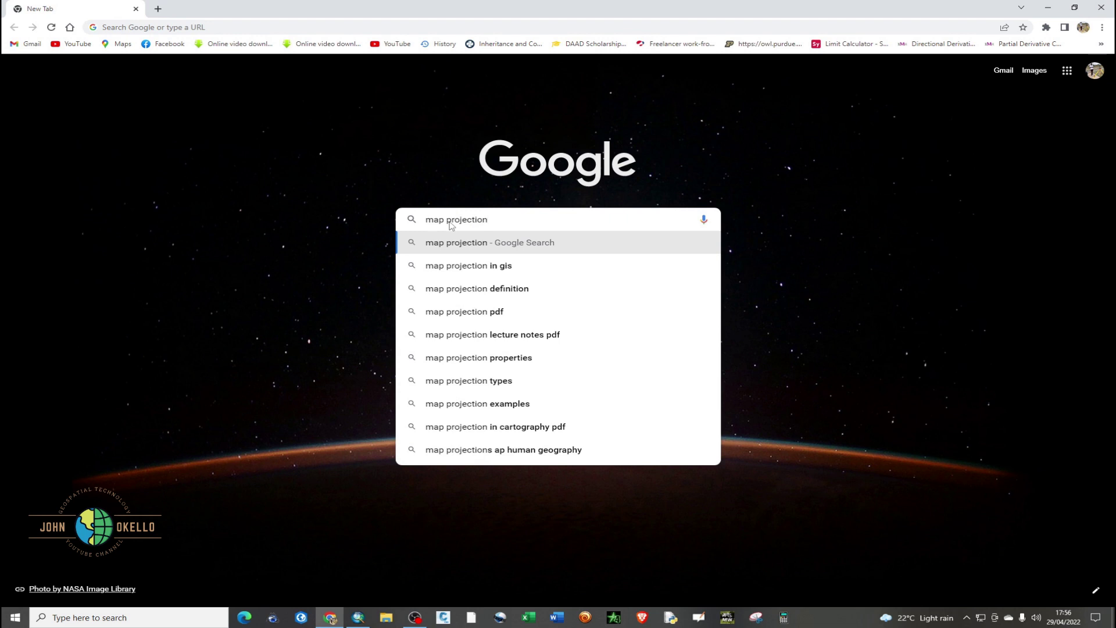
key(Return)
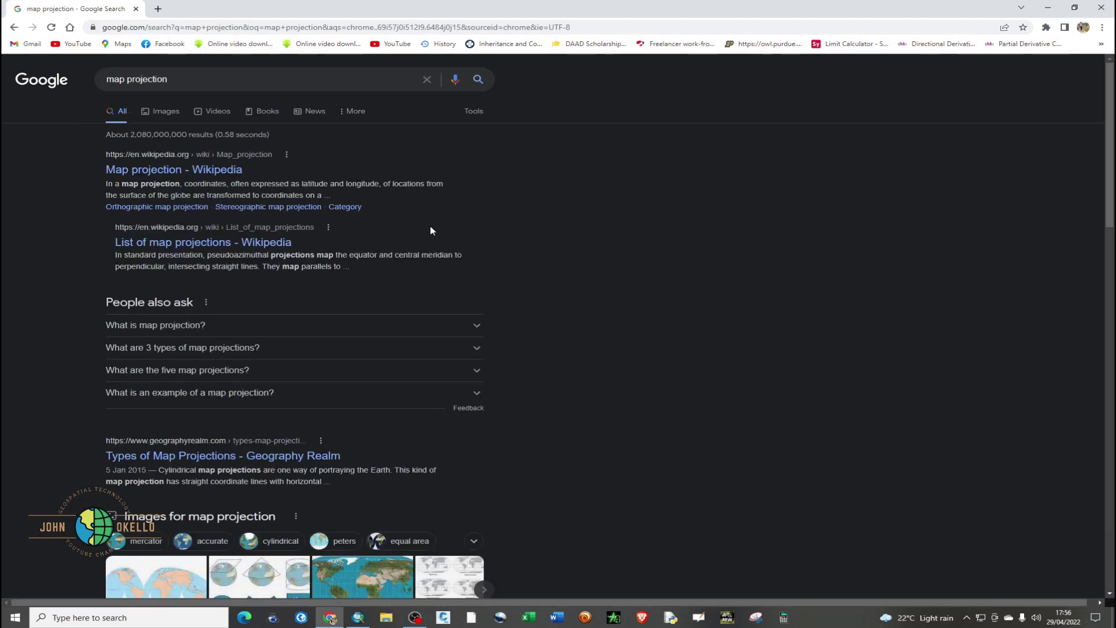
click(255, 237)
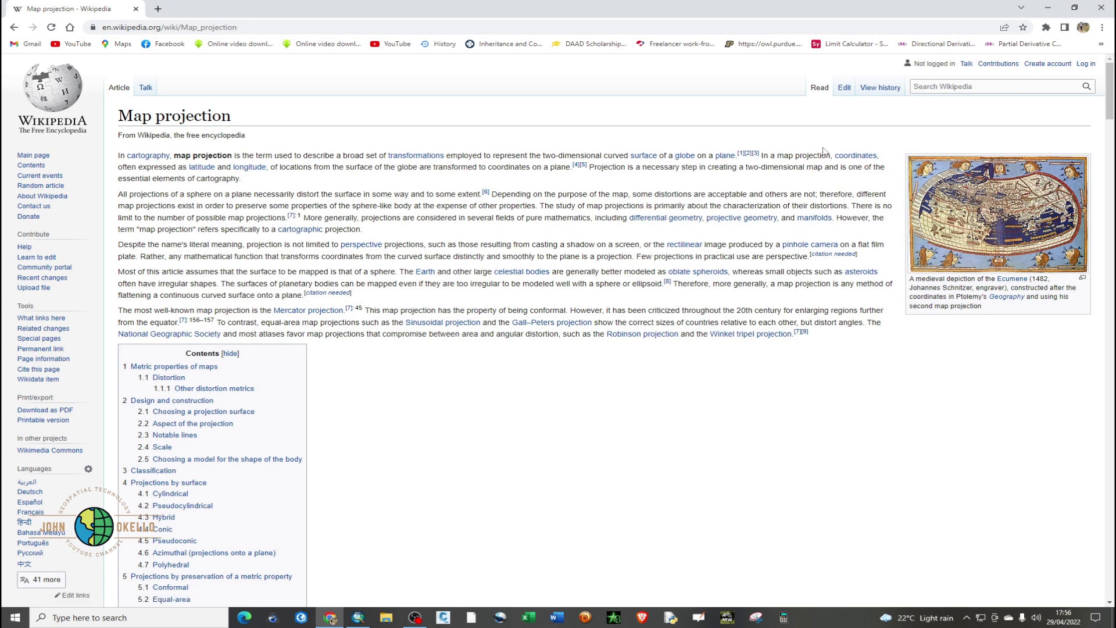
scroll(187, 222, down, 8)
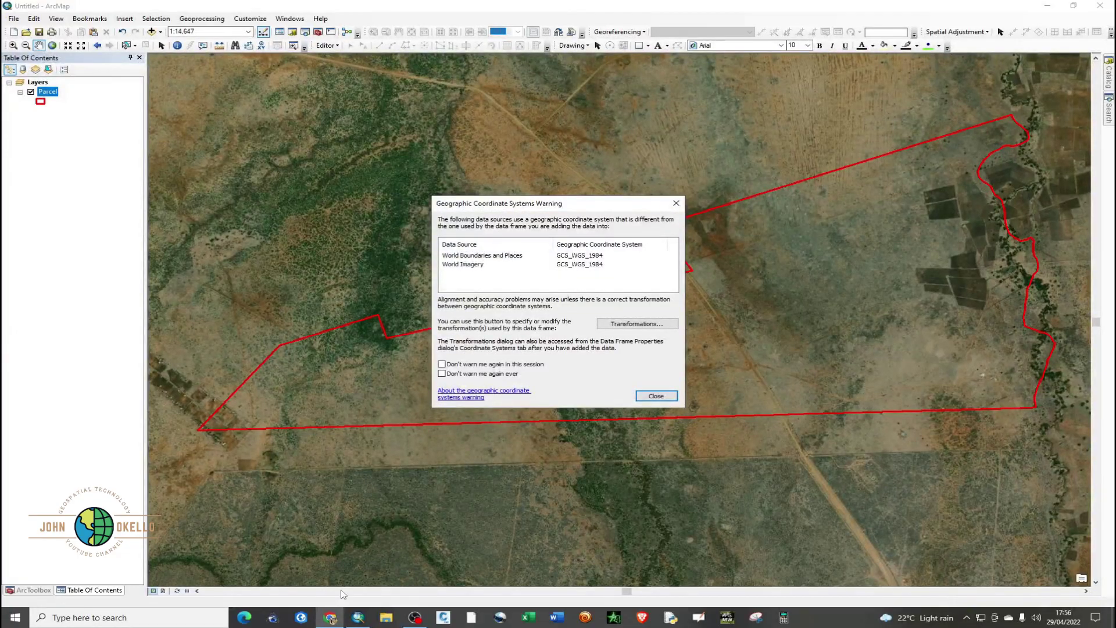
Step: Close the browser window from ArcMap and dismiss the geographic coordinate systems warning for the basemap
mouse_move(333, 618)
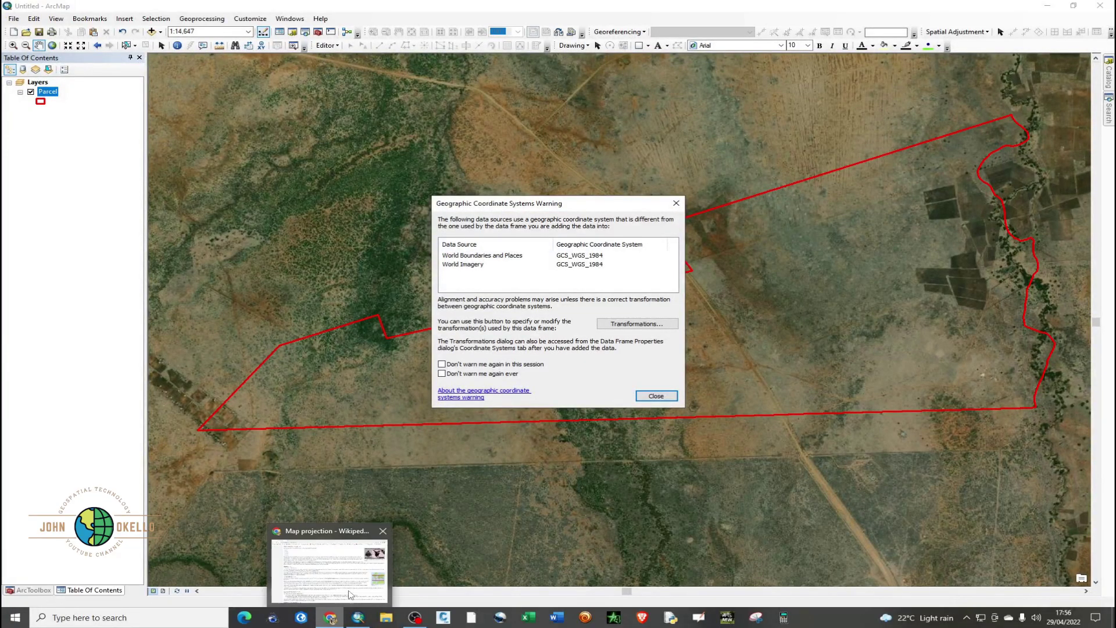
mouse_move(383, 534)
click(384, 533)
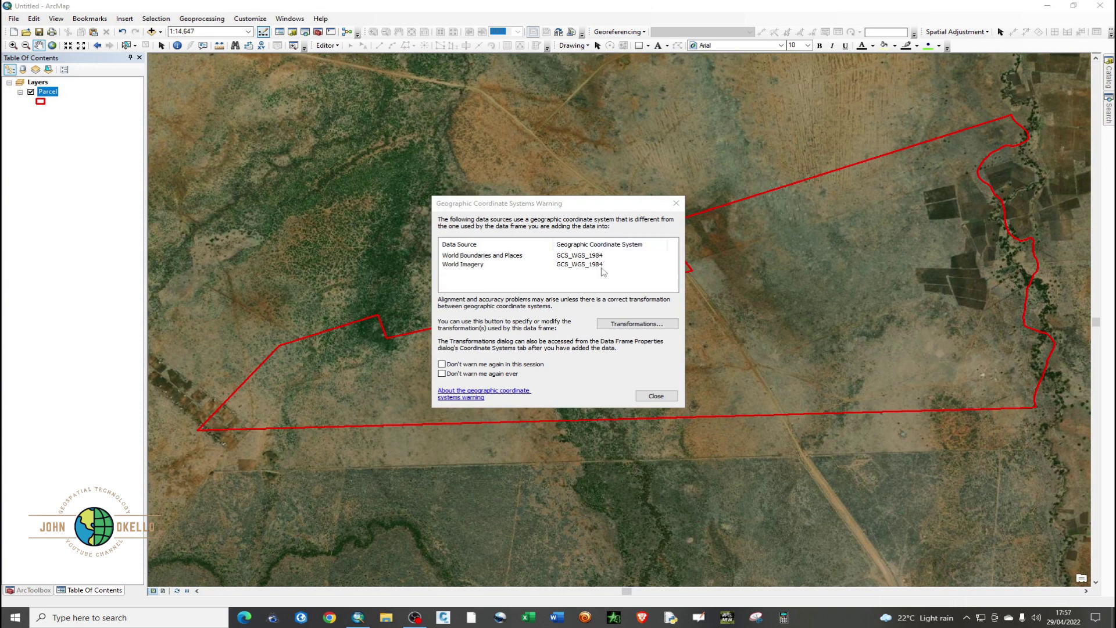
click(645, 395)
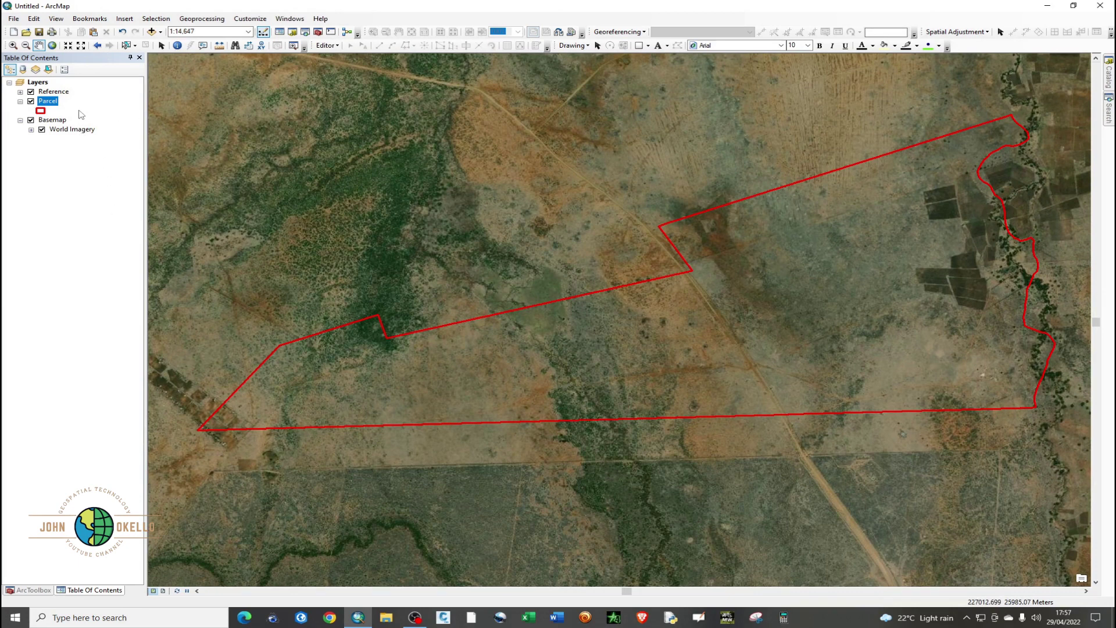
Step: Thicken the Parcel layer's outline to a width of 4
click(41, 112)
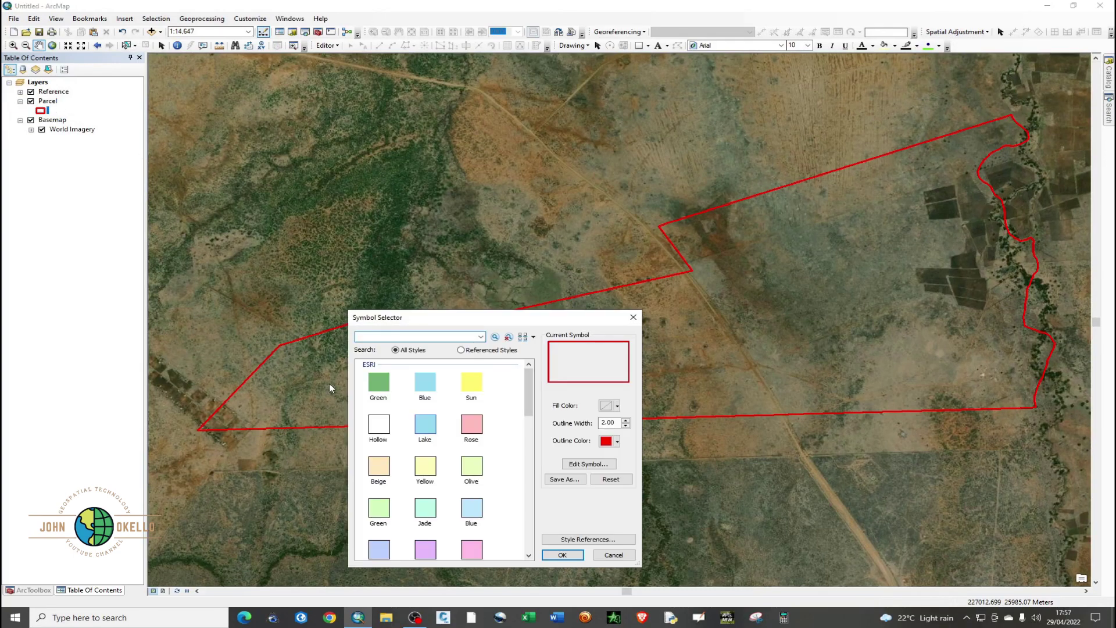
click(626, 421)
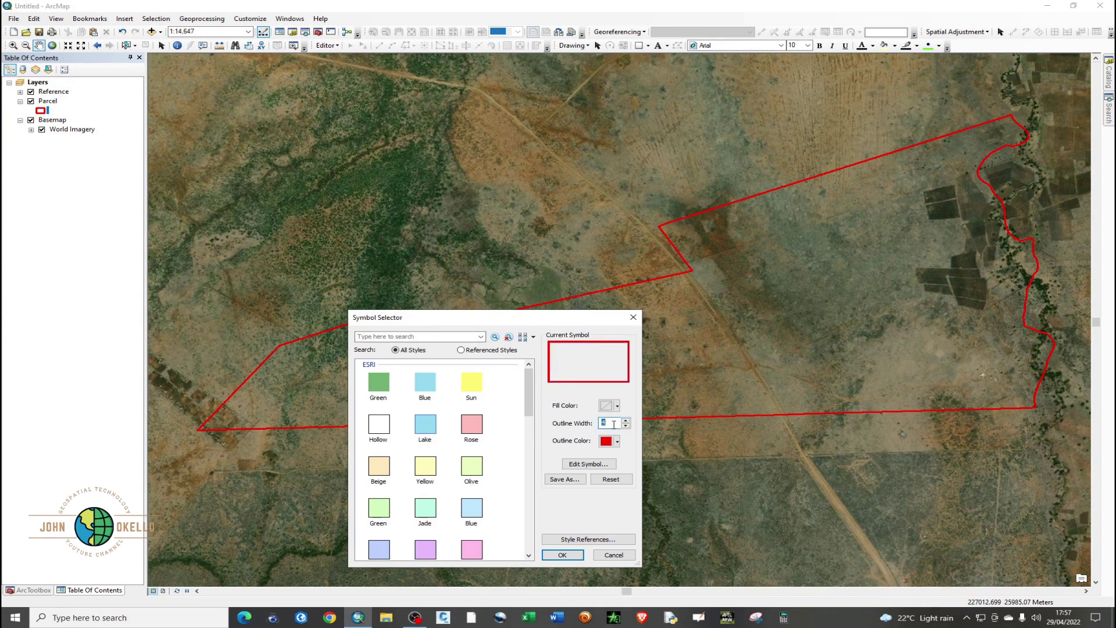
click(562, 555)
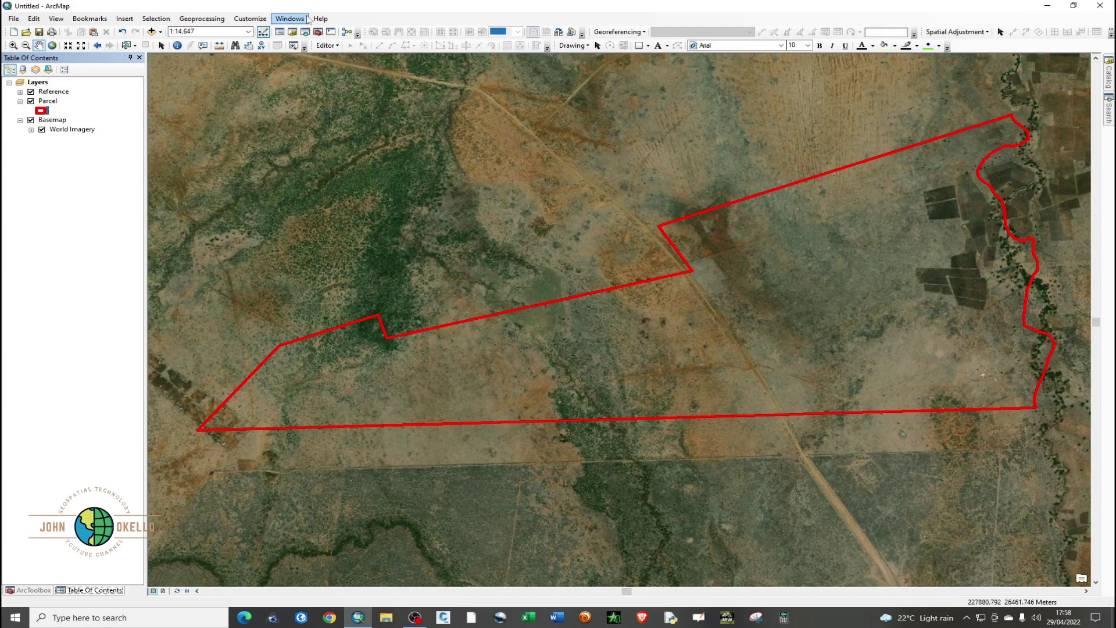
Step: Open the Project tool from the Projections and Transformations toolset of the Data Management Tools in ArcToolbox
click(320, 32)
click(318, 32)
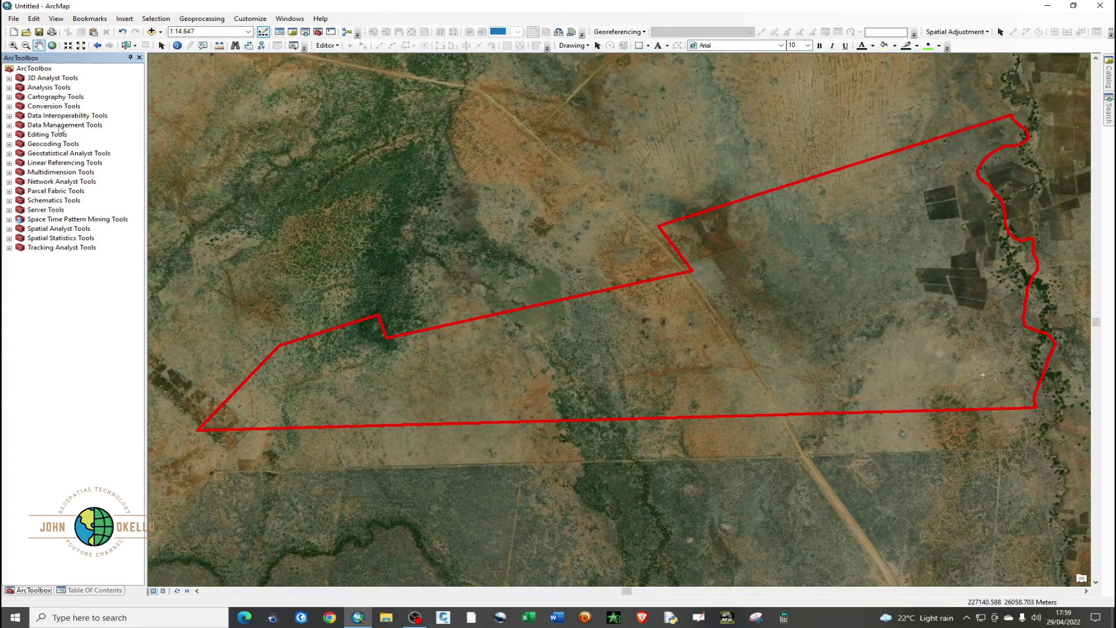
click(9, 126)
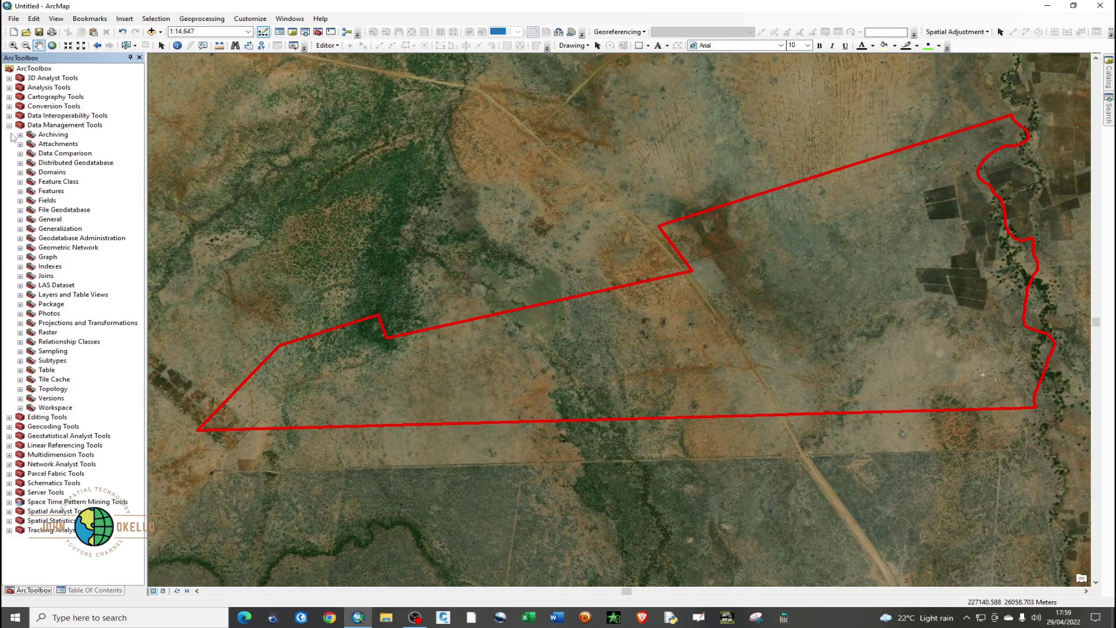
click(20, 323)
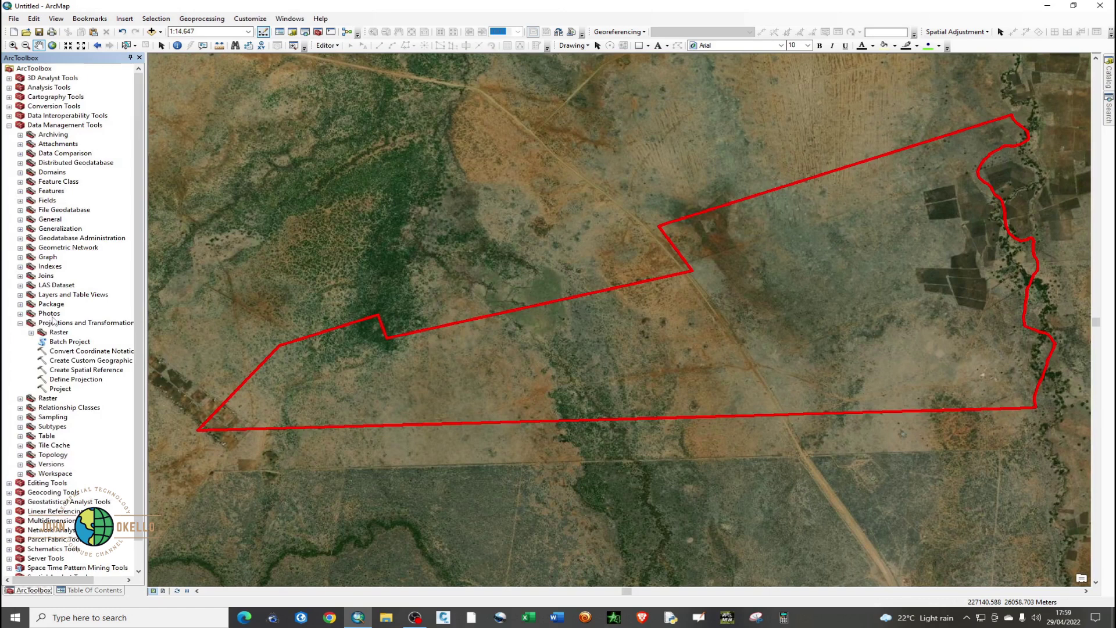
click(60, 390)
double_click(60, 389)
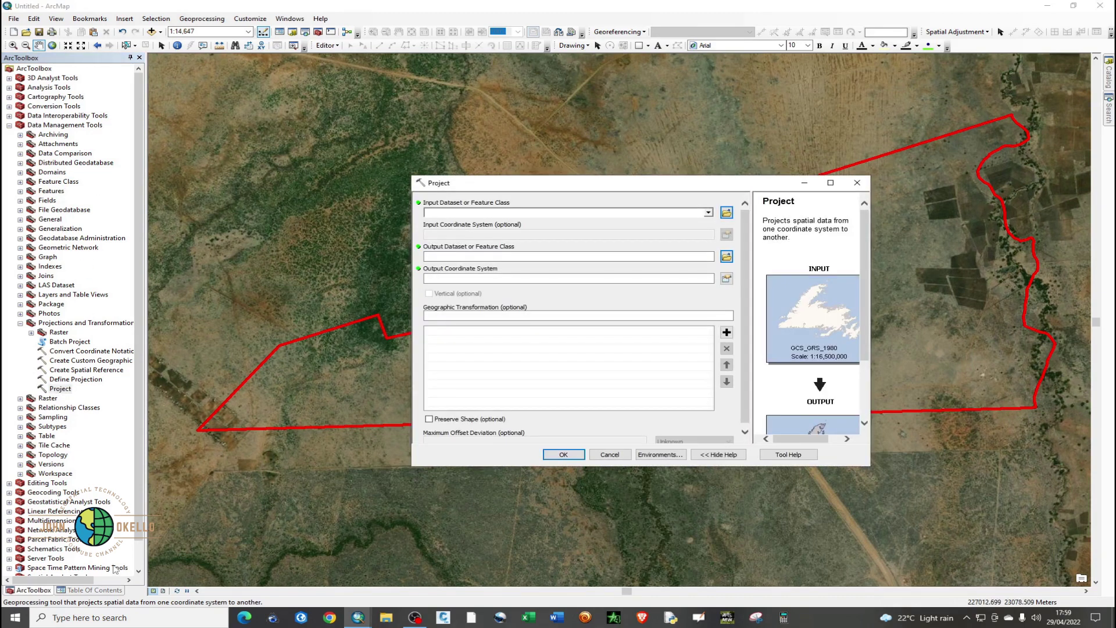
Step: Bring back the layer list and set Parcel as the Project tool's input dataset
click(111, 590)
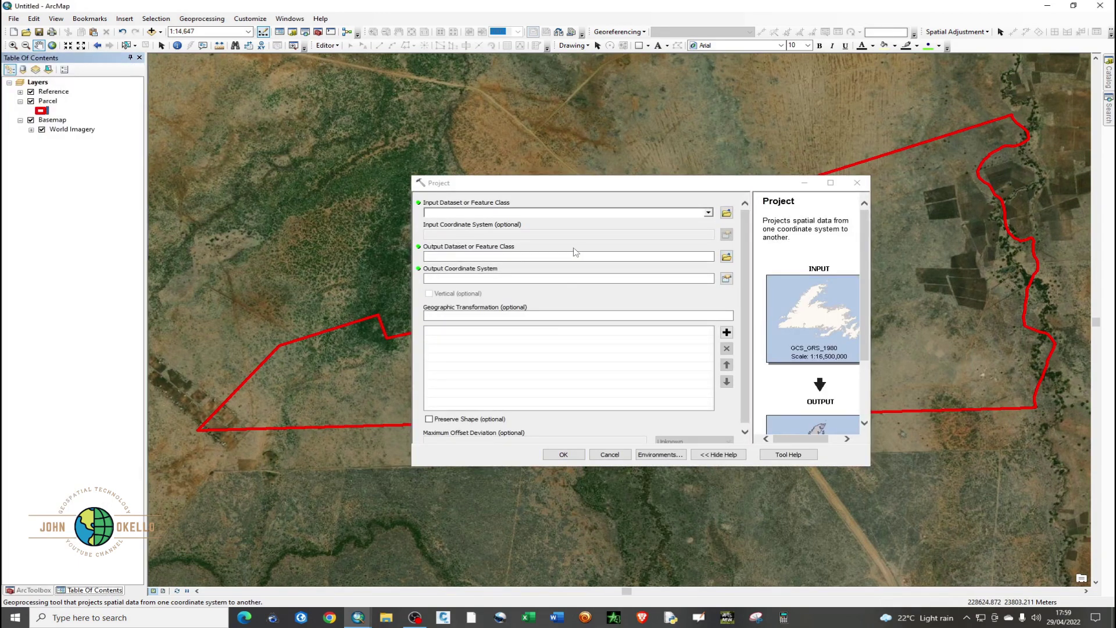
click(708, 213)
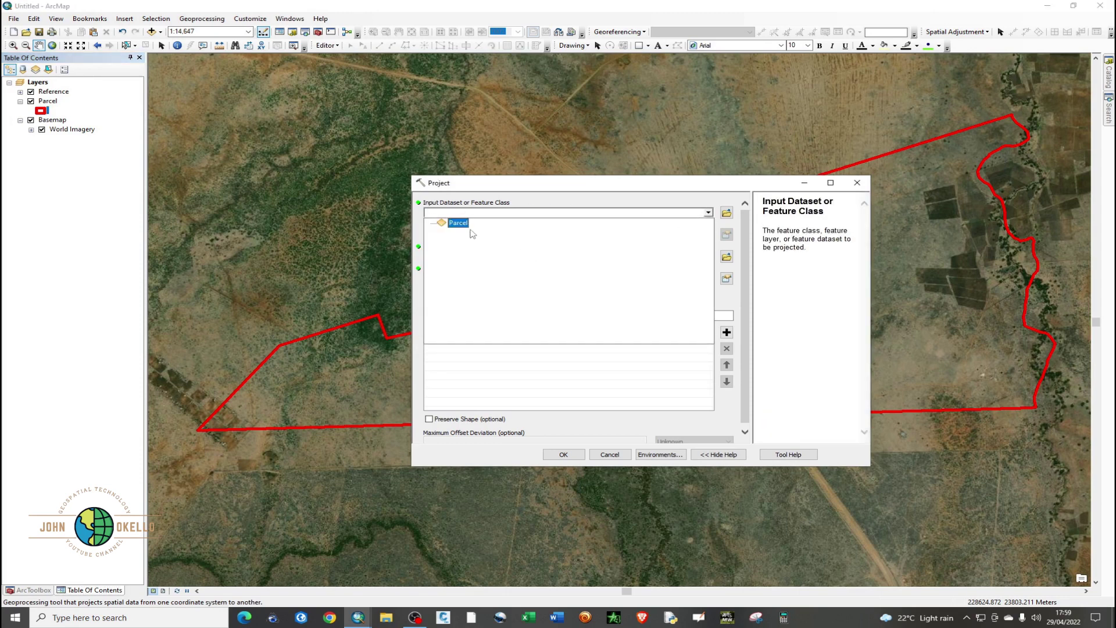
click(459, 224)
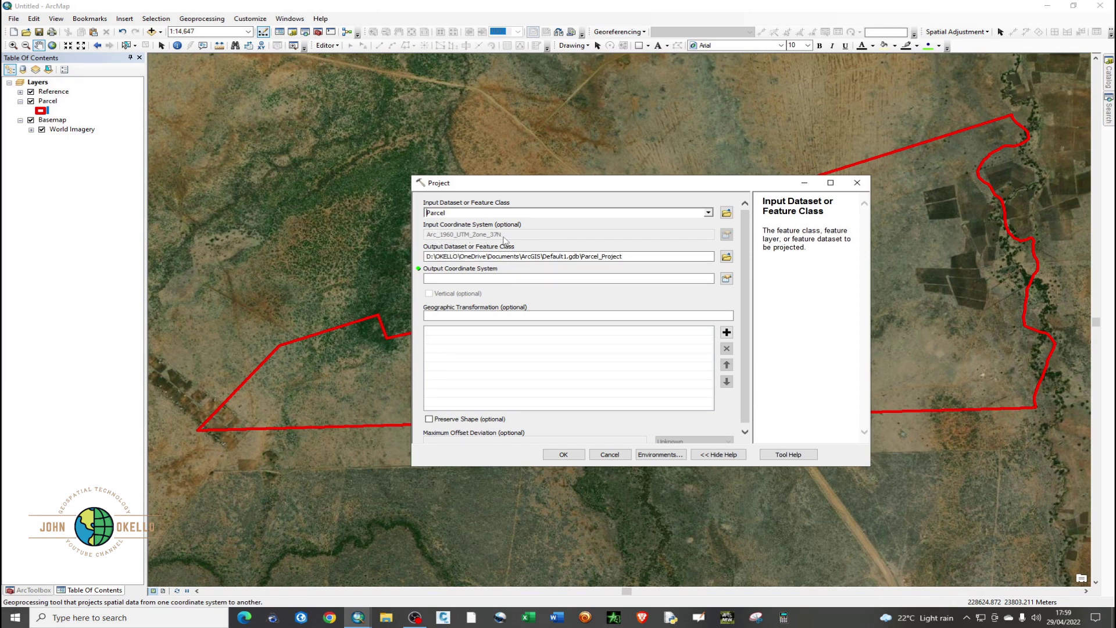
Step: For the Project tool's output dataset, browse to the Desktop folder connection and create a new folder named Parcel_WGS84
click(726, 256)
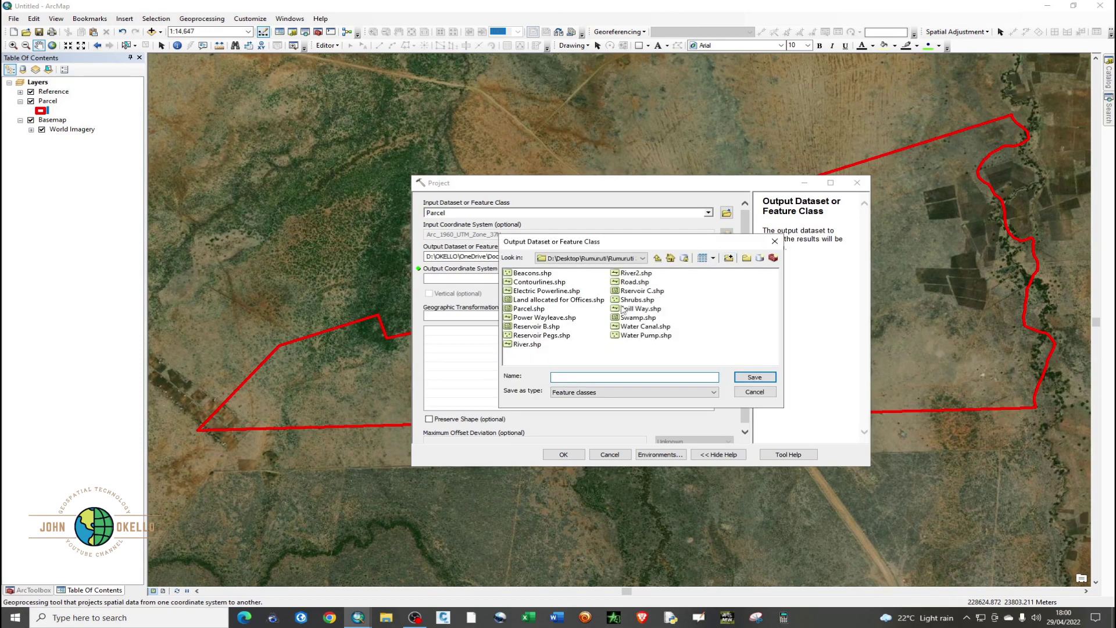
click(642, 258)
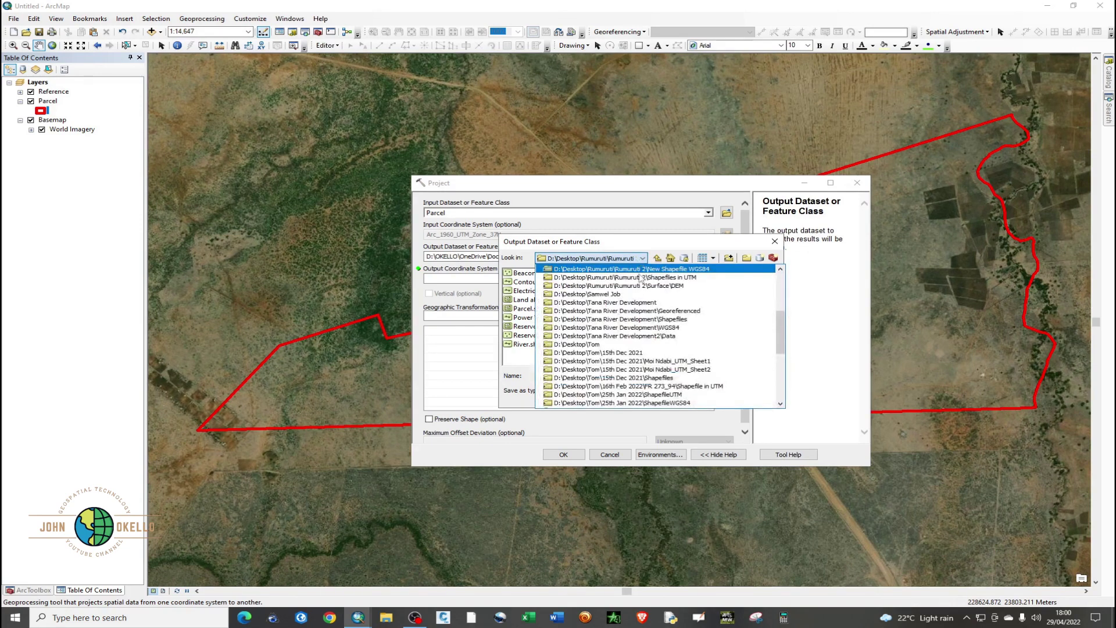
scroll(636, 298, up, 5)
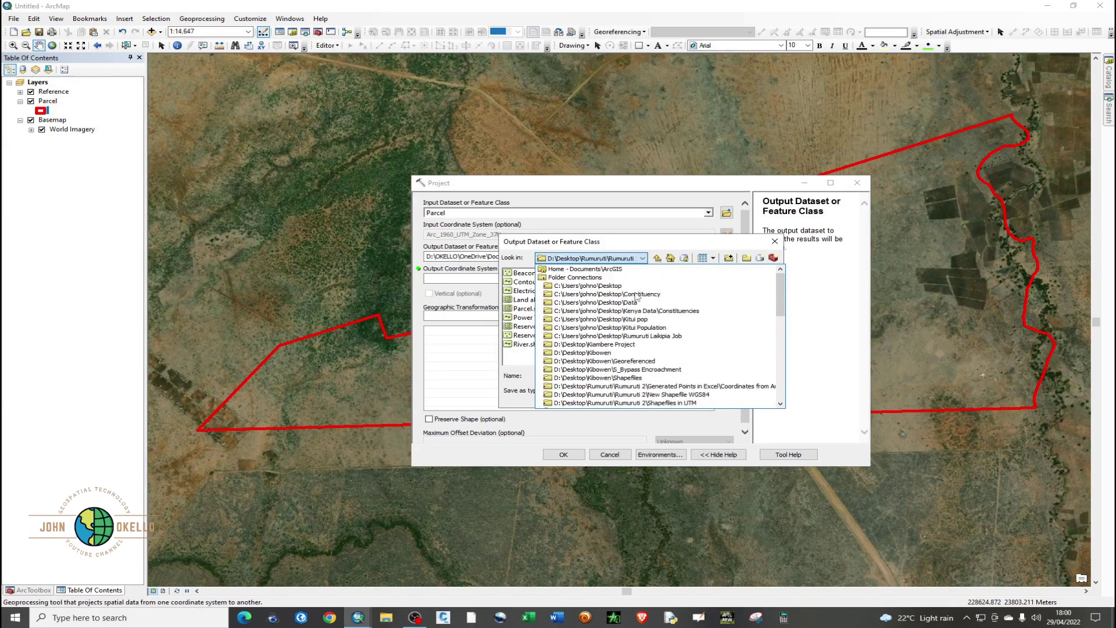
click(587, 285)
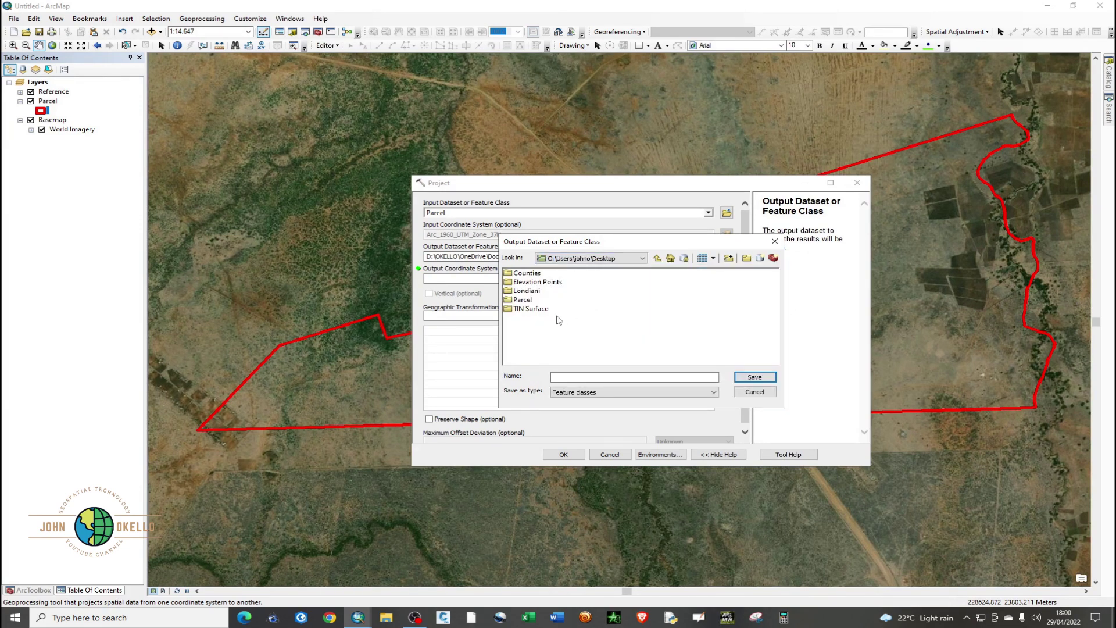
click(746, 258)
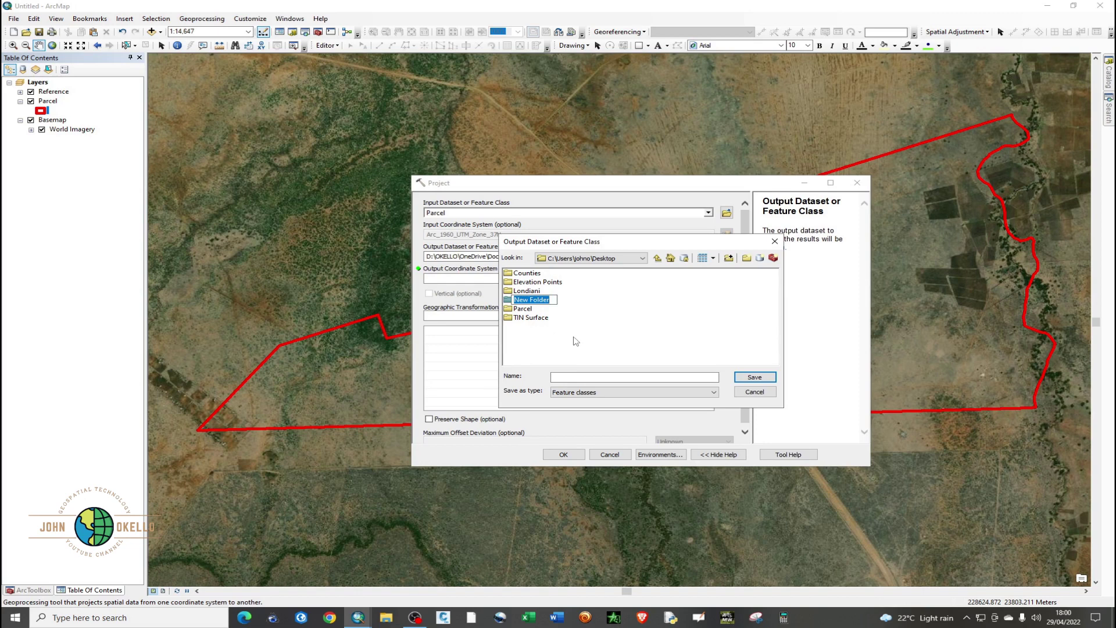
text(Parcel_WGS84)
key(Return)
Step: Save the output feature class as Property Boundary_WGS84 inside the Parcel_WGS84 folder
double_click(555, 312)
click(579, 375)
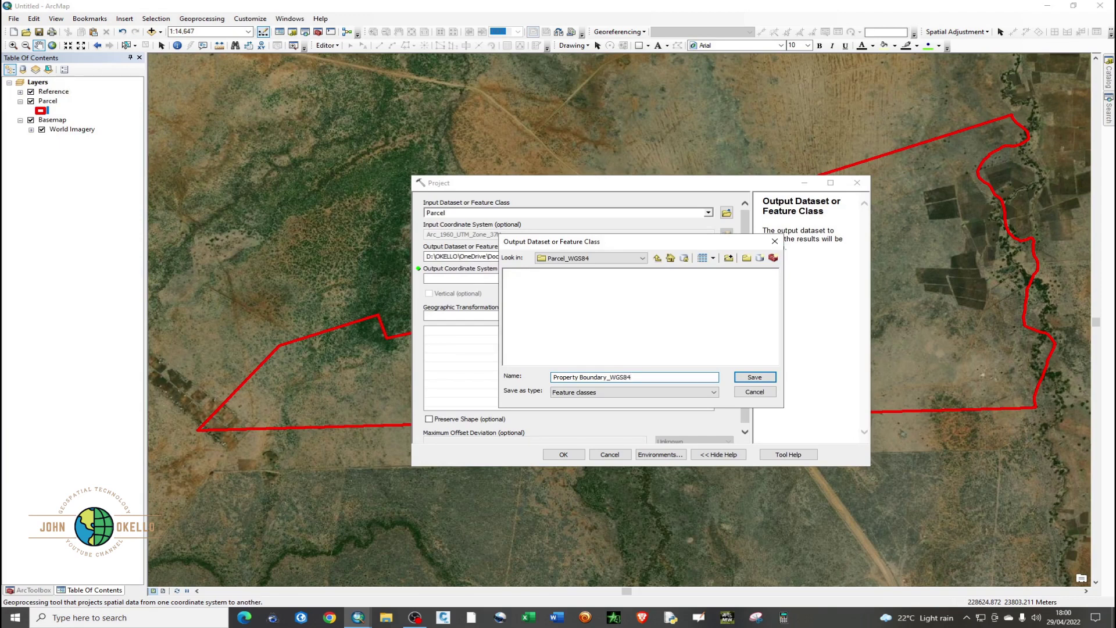
click(754, 377)
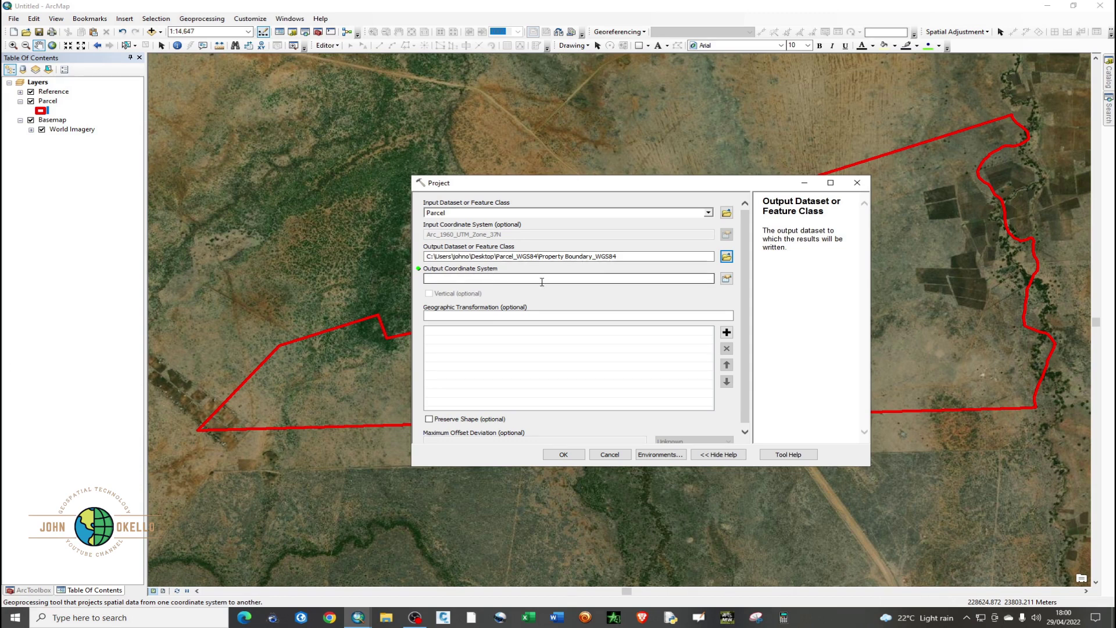
Step: Set the output coordinate system to WGS 1984 from the World geographic coordinate systems and run the Project tool
click(727, 278)
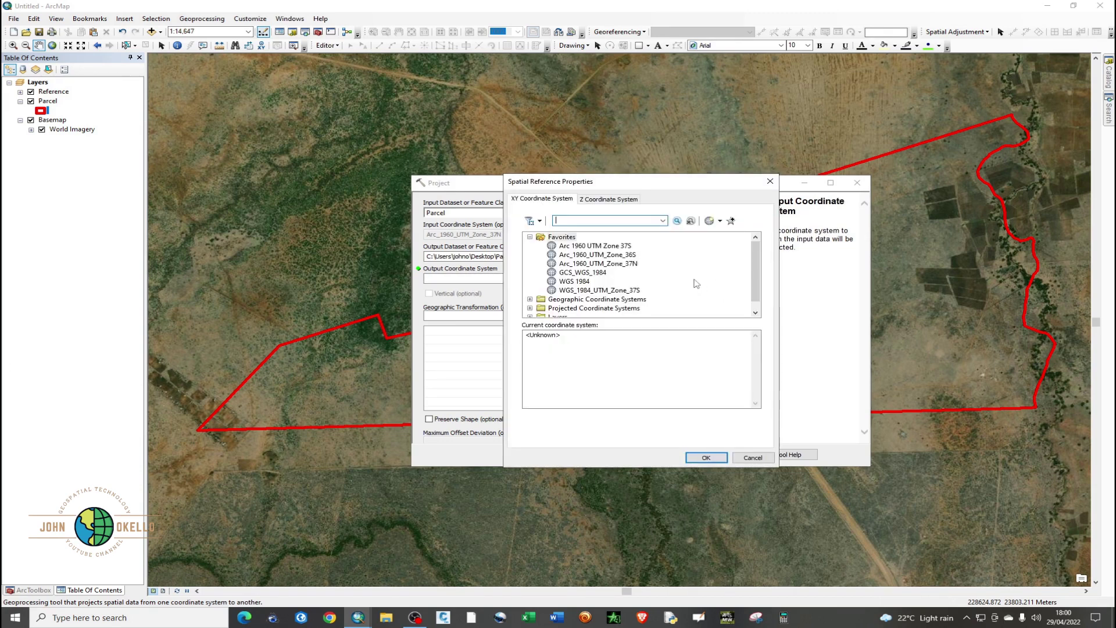
click(576, 281)
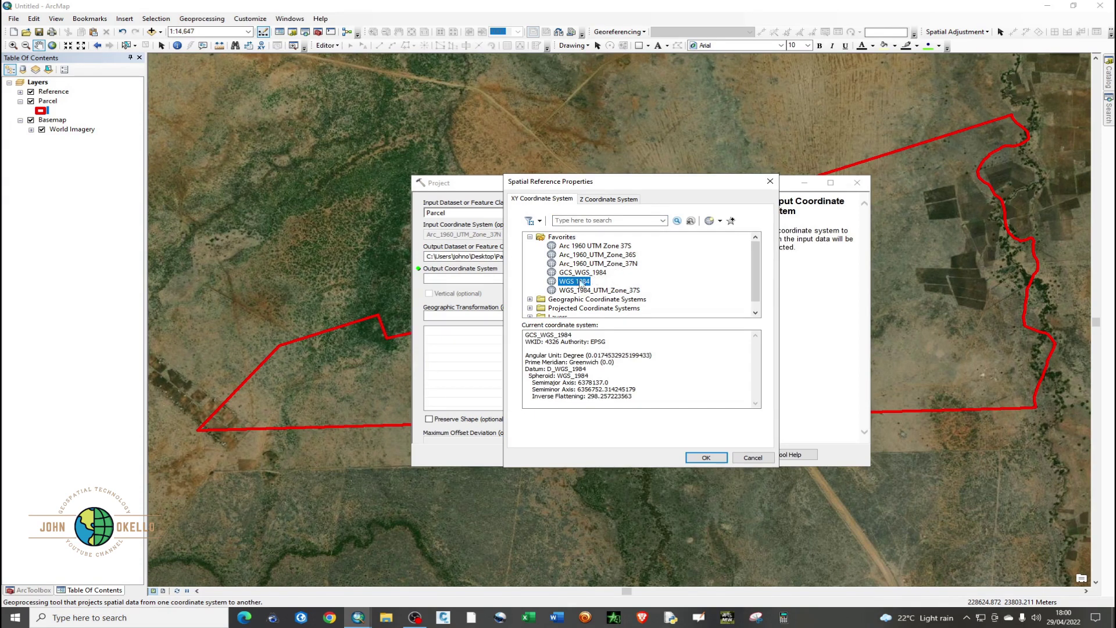
click(592, 222)
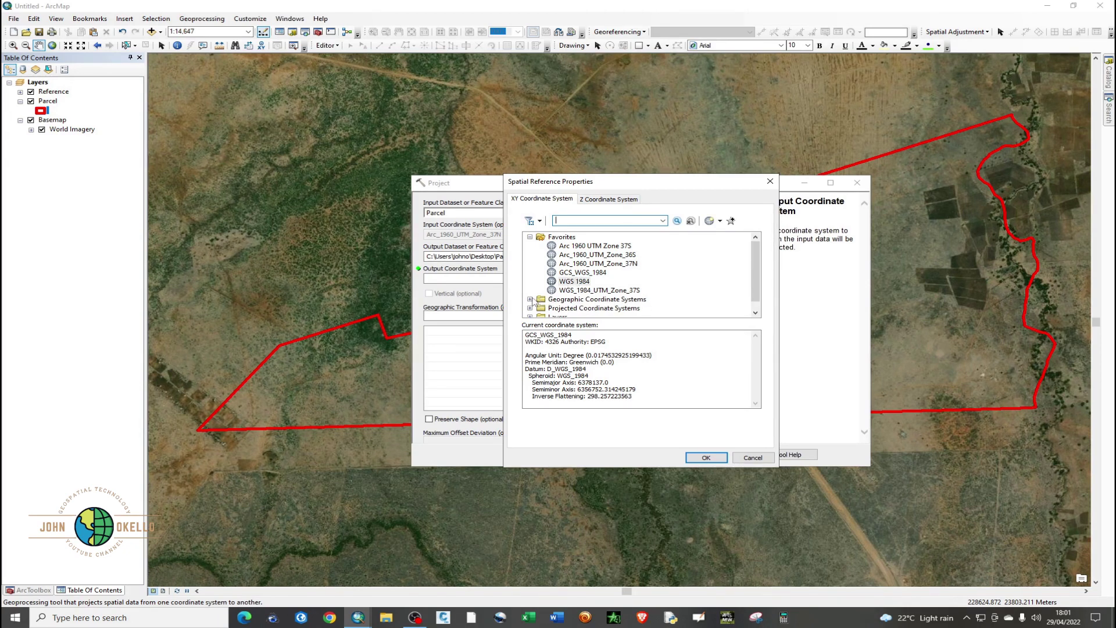
click(530, 300)
scroll(589, 283, down, 4)
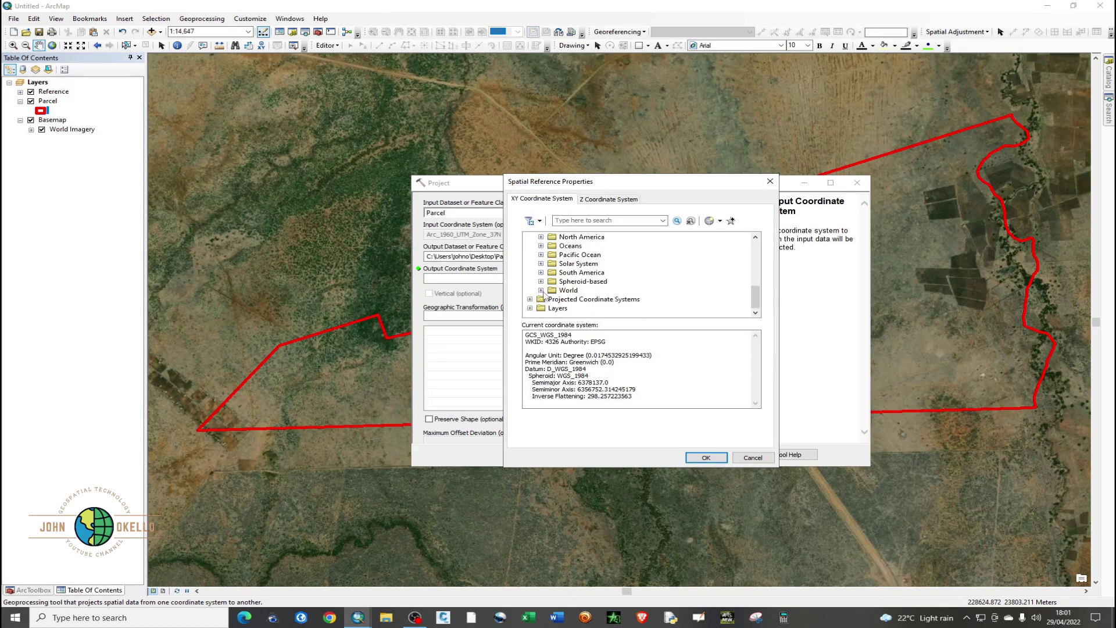
click(541, 291)
scroll(573, 288, down, 3)
scroll(572, 287, down, 3)
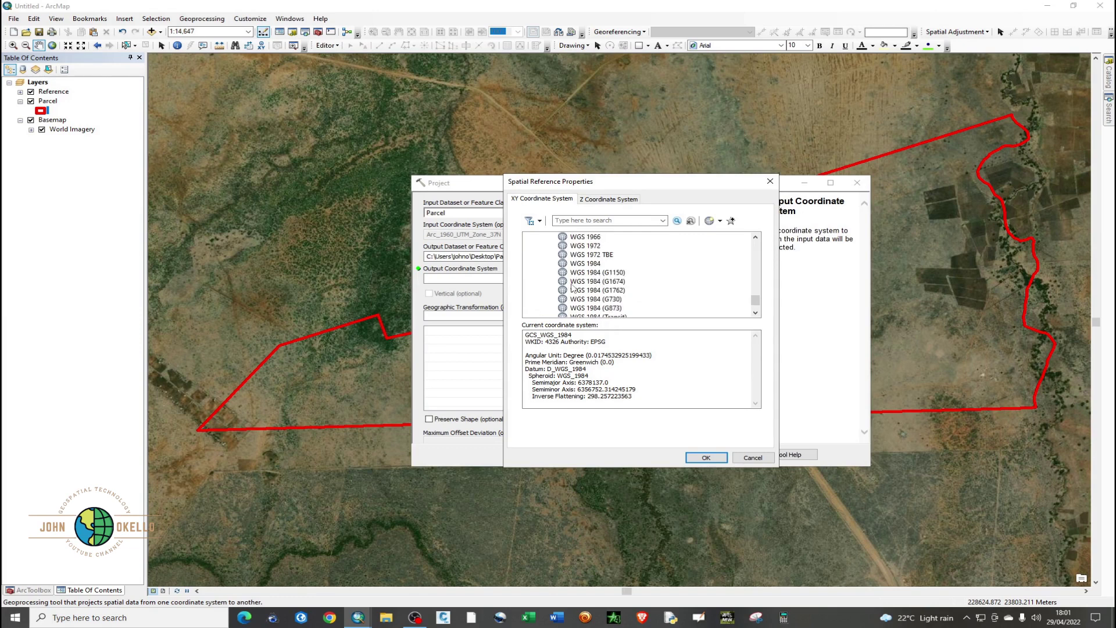
scroll(593, 282, up, 1)
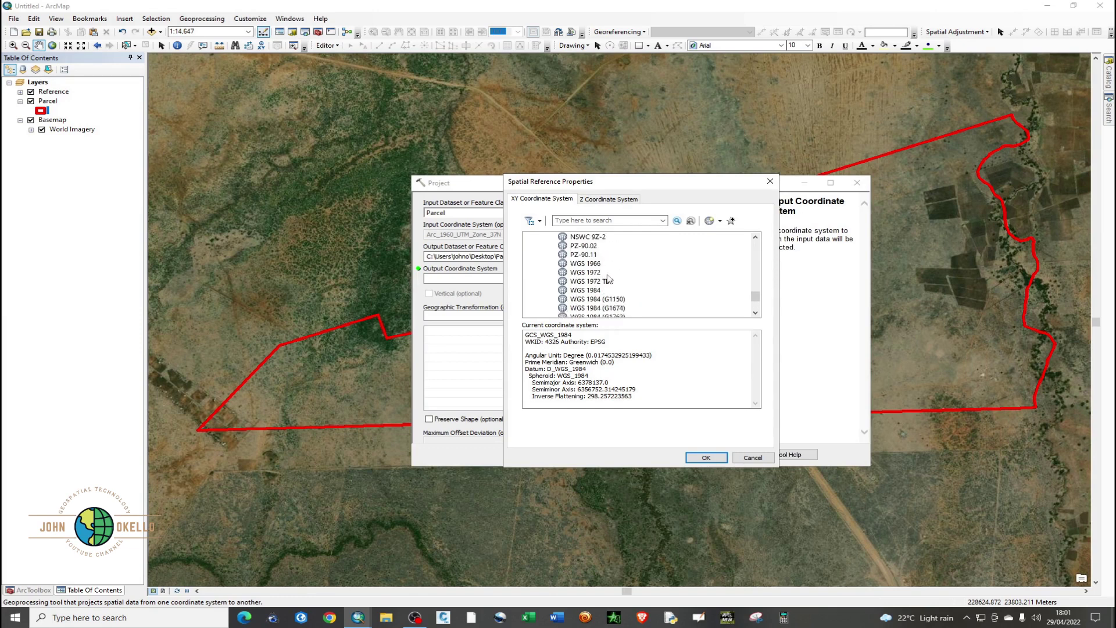
click(591, 292)
click(695, 459)
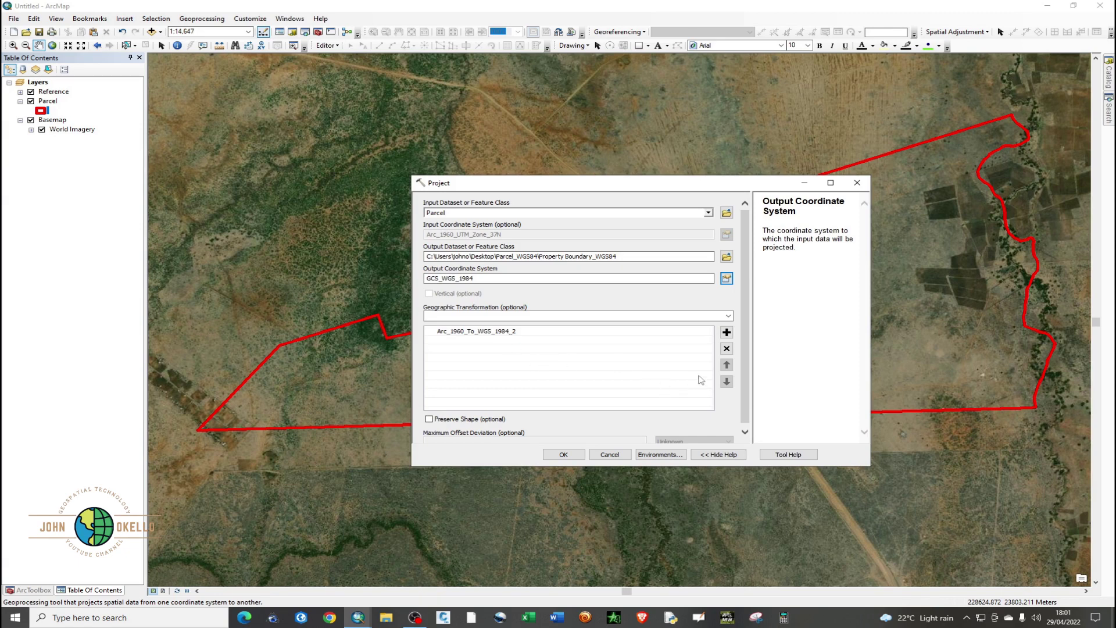
scroll(748, 370, down, 1)
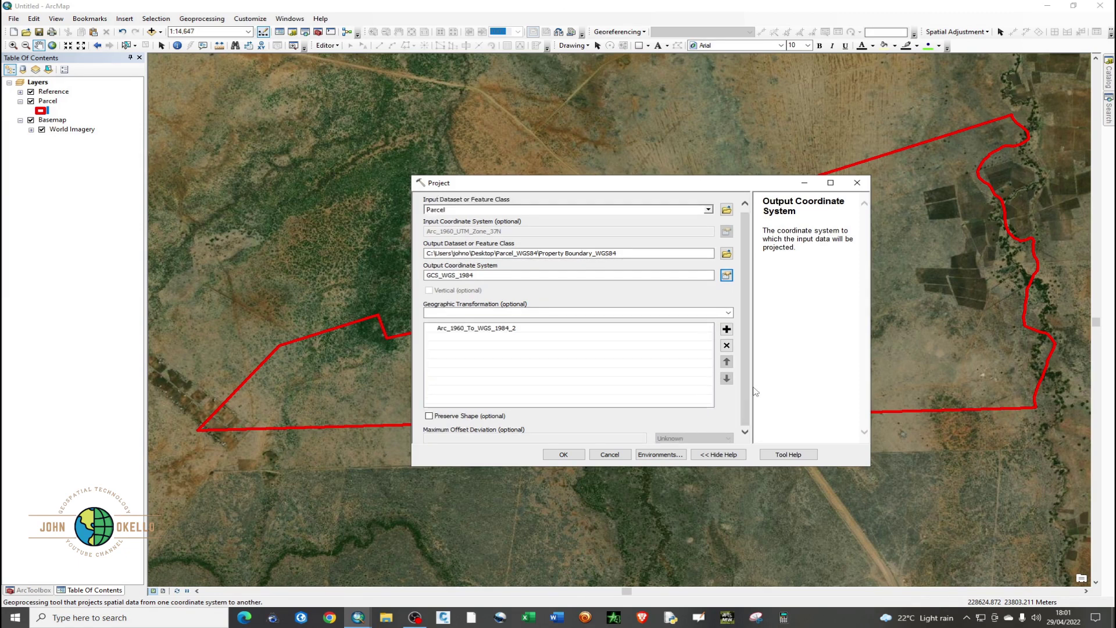
click(563, 455)
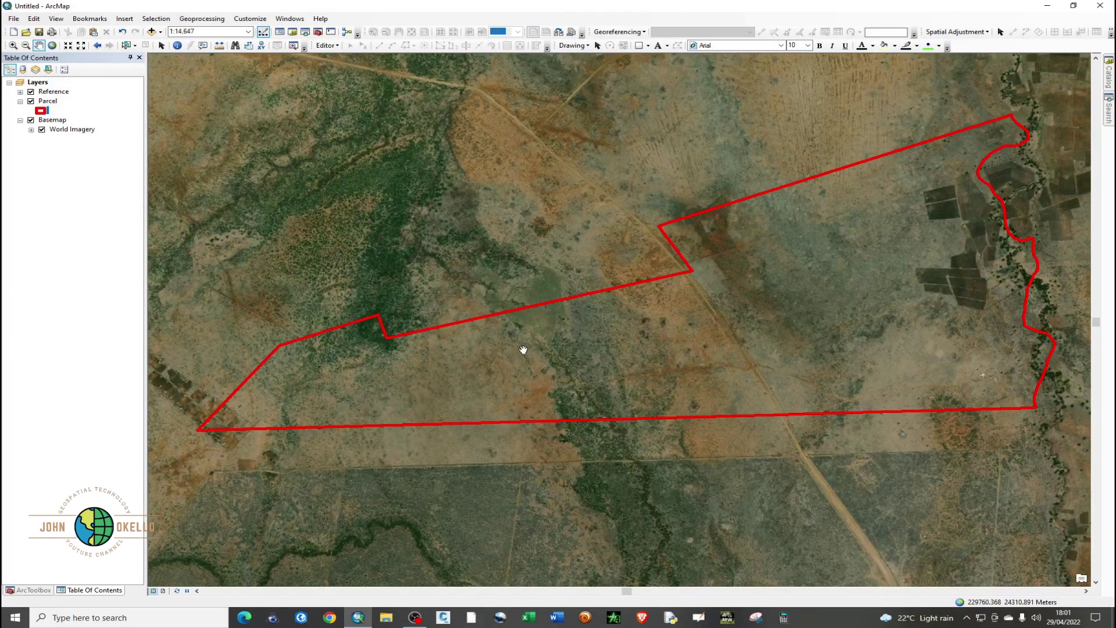
Step: Set the Parcel layer's outline width to 2 and switch the layer's visibility off and back on
click(40, 111)
click(626, 427)
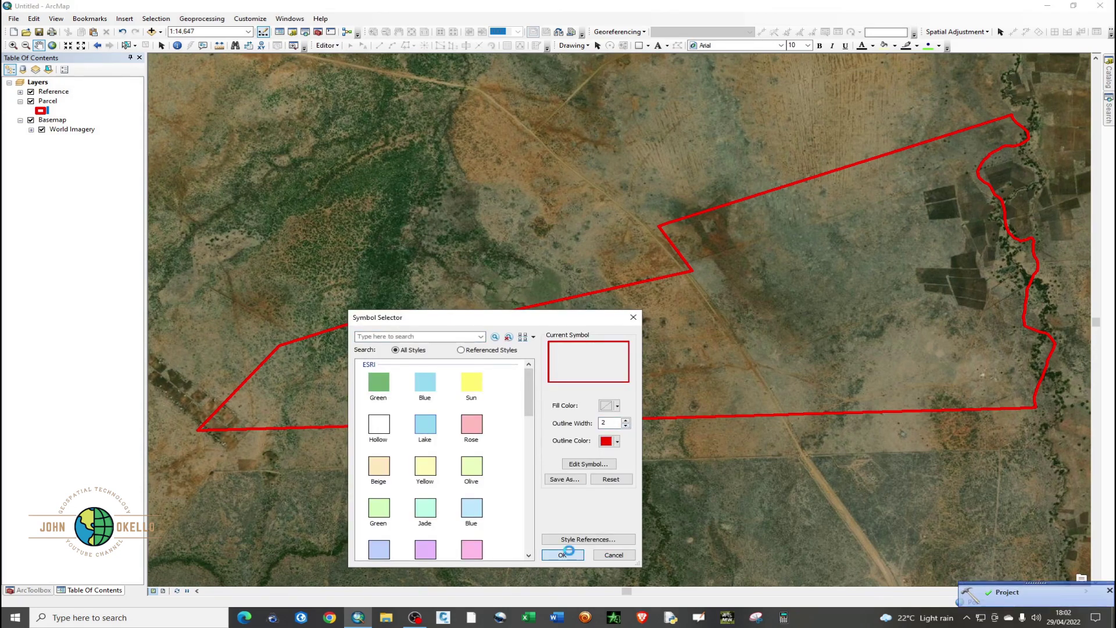
click(562, 554)
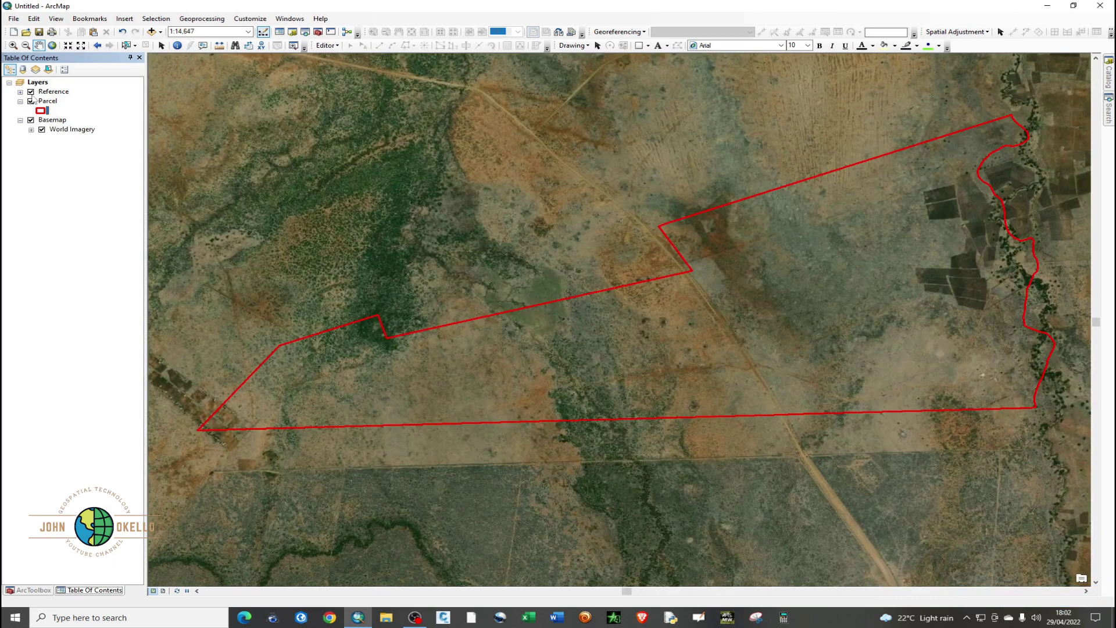
click(31, 101)
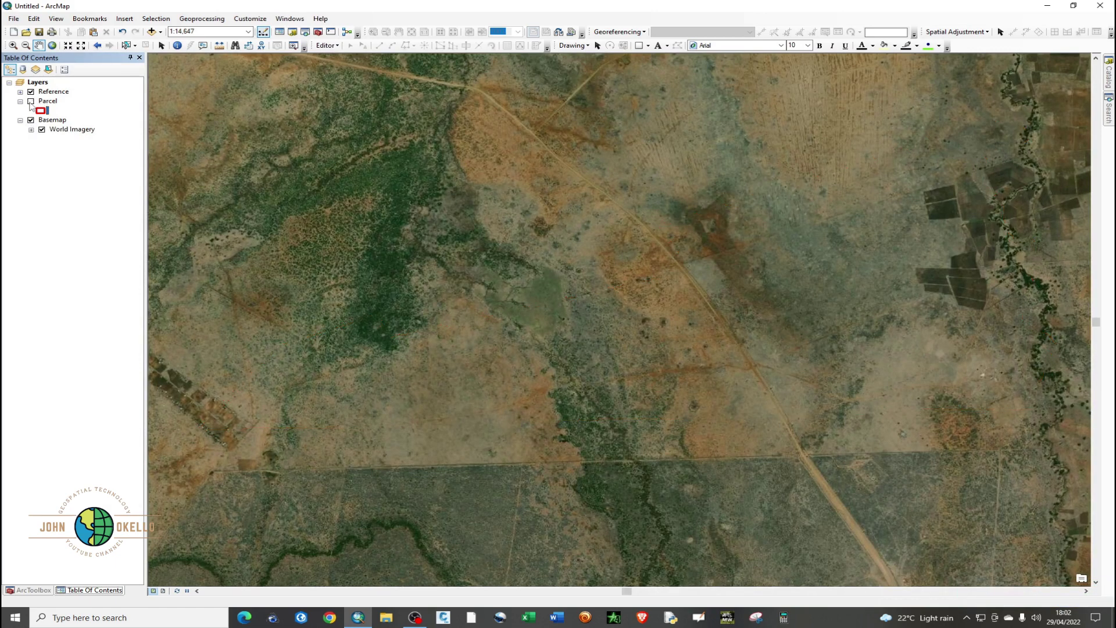
click(30, 101)
Step: Add the Property Boundary_WGS84 shapefile from the Parcel_WGS84 folder to the map and dismiss the geographic coordinate systems warning
click(151, 32)
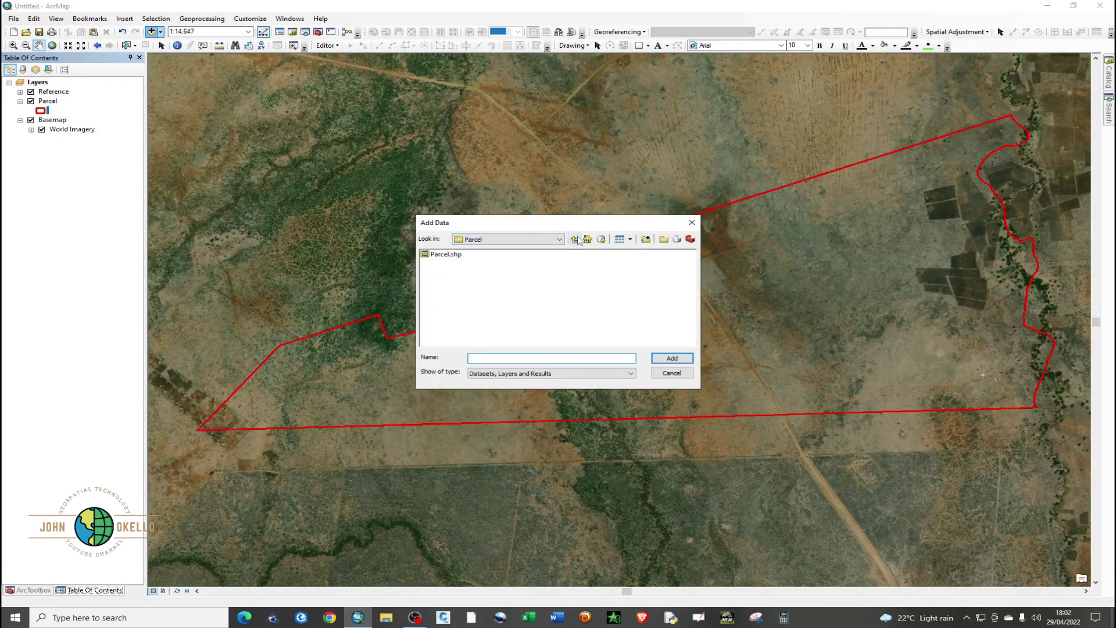
click(579, 238)
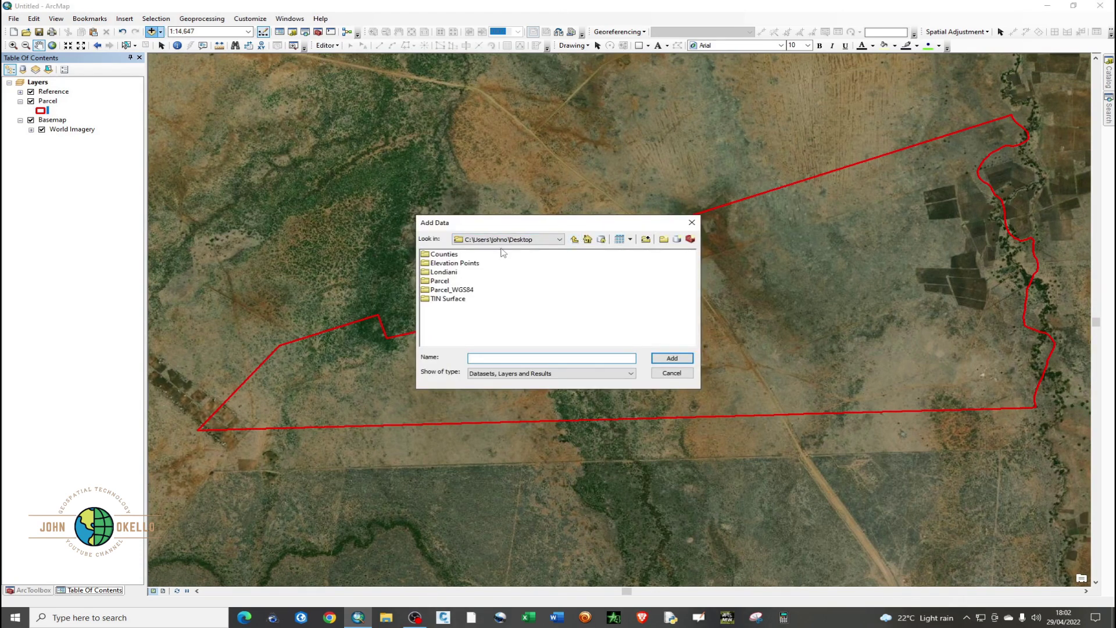
double_click(449, 292)
click(466, 256)
click(673, 359)
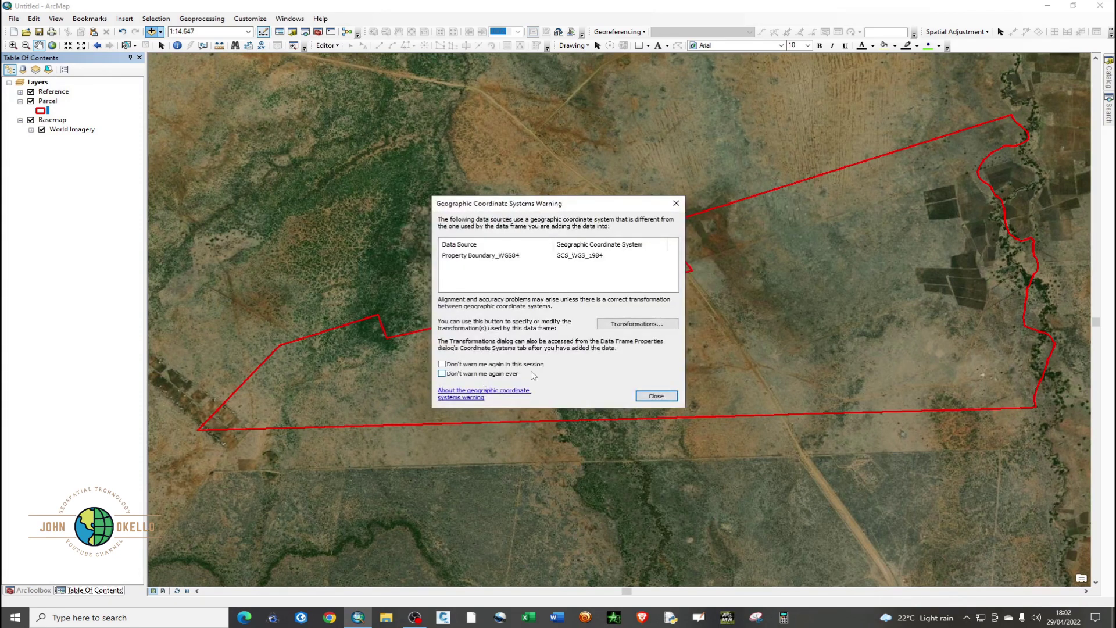
click(642, 397)
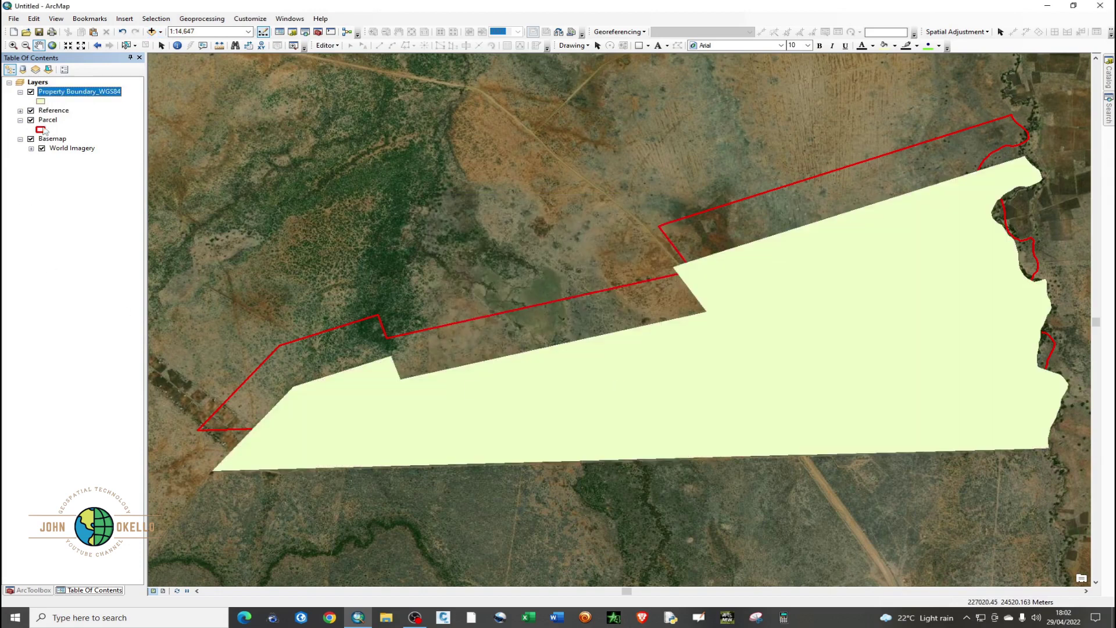
Step: Symbolize the Property Boundary_WGS84 layer as Hollow with a purple outline of width 2
click(41, 102)
click(385, 429)
double_click(608, 423)
text(2)
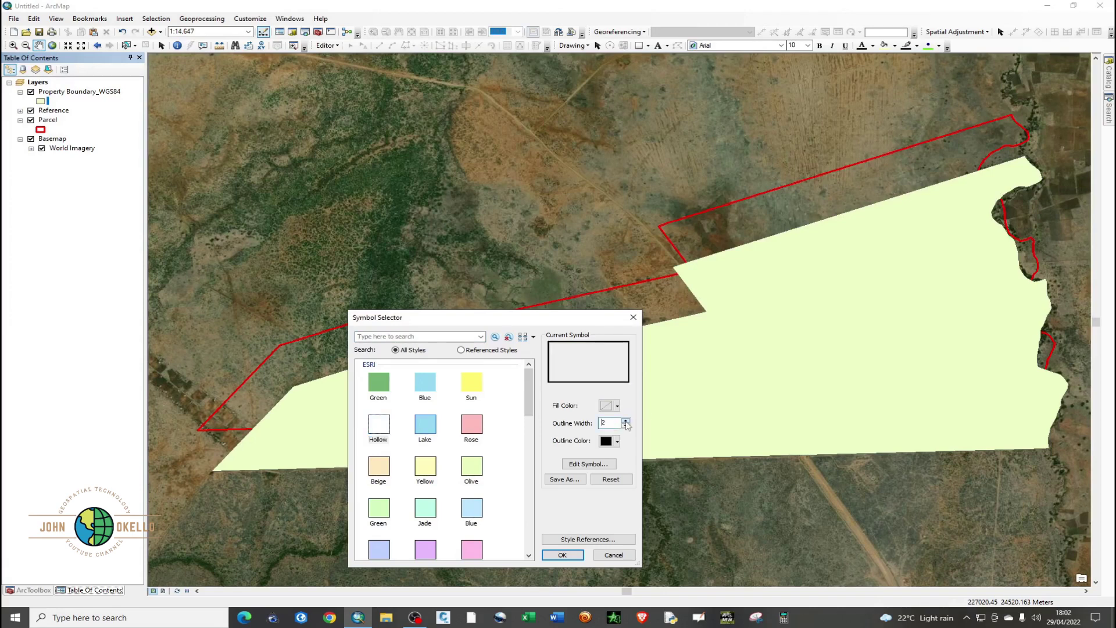
click(604, 442)
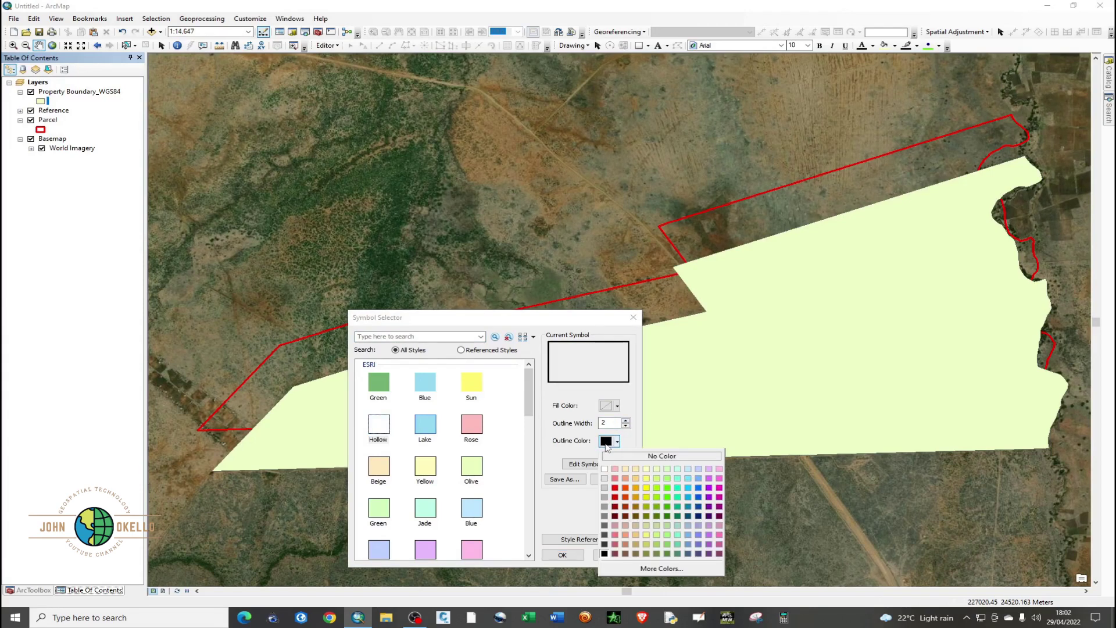
click(710, 504)
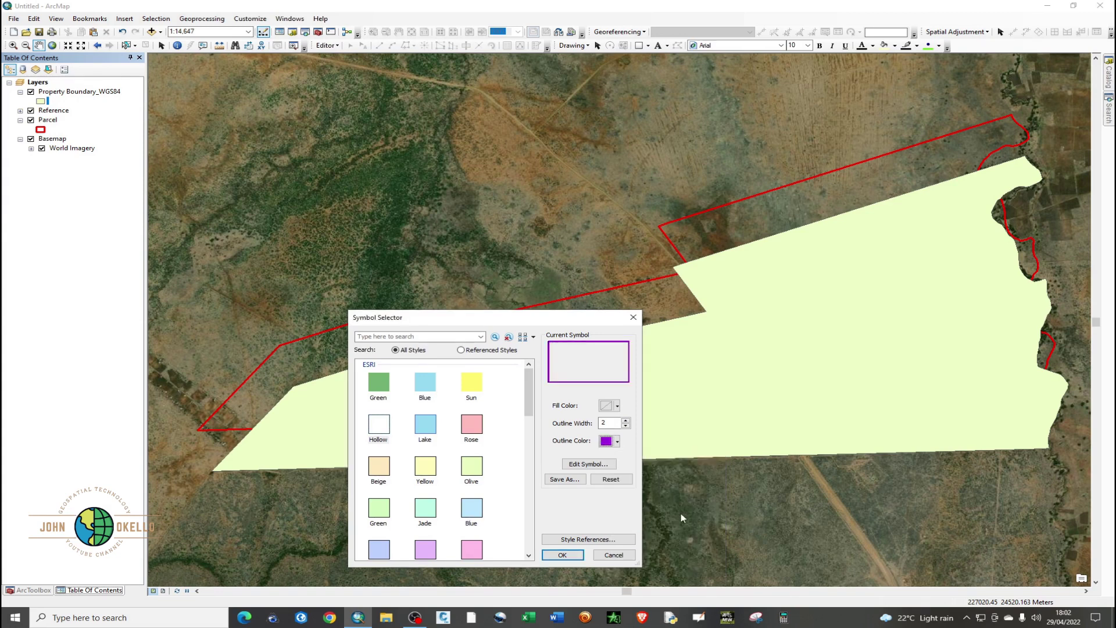
click(570, 554)
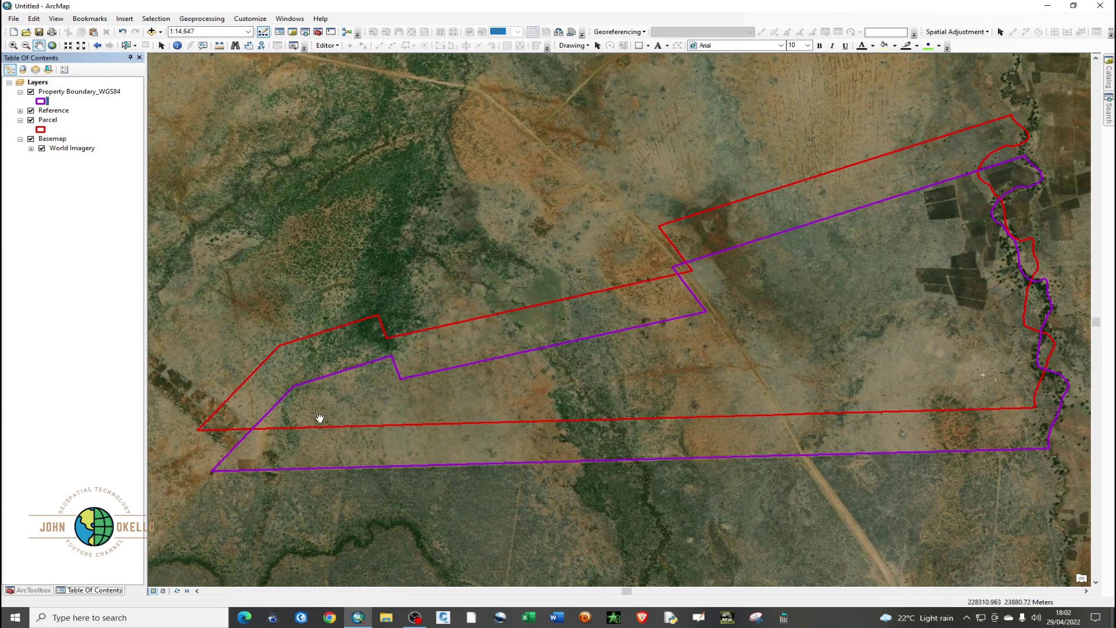
Step: Compare the Parcel and Property Boundary_WGS84 outlines against the imagery by toggling their visibility, ending with both layers shown
click(31, 121)
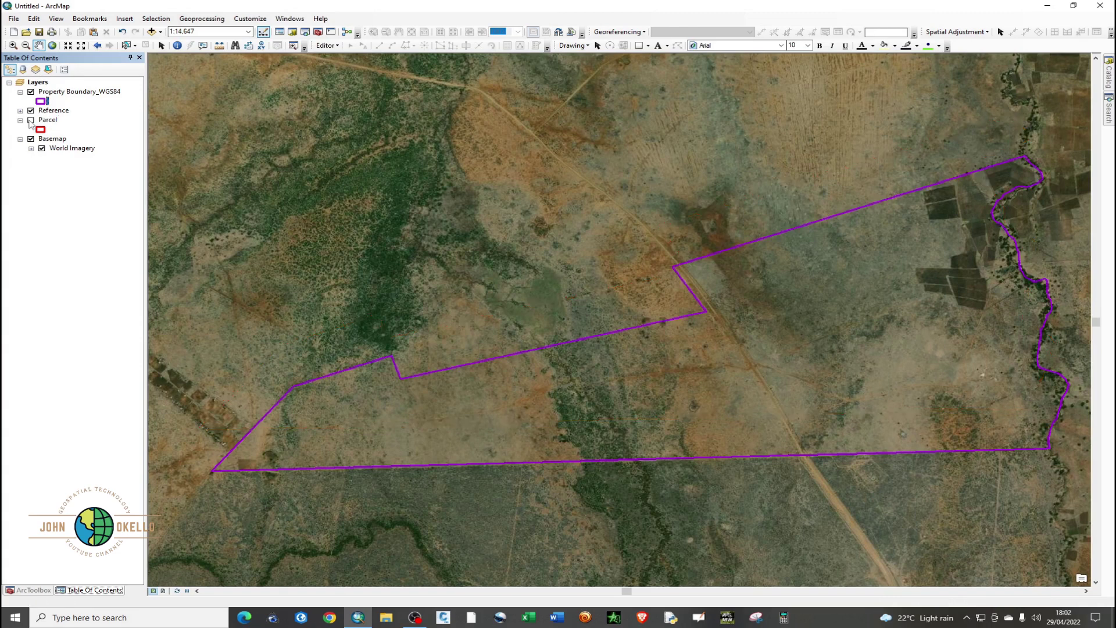
click(31, 92)
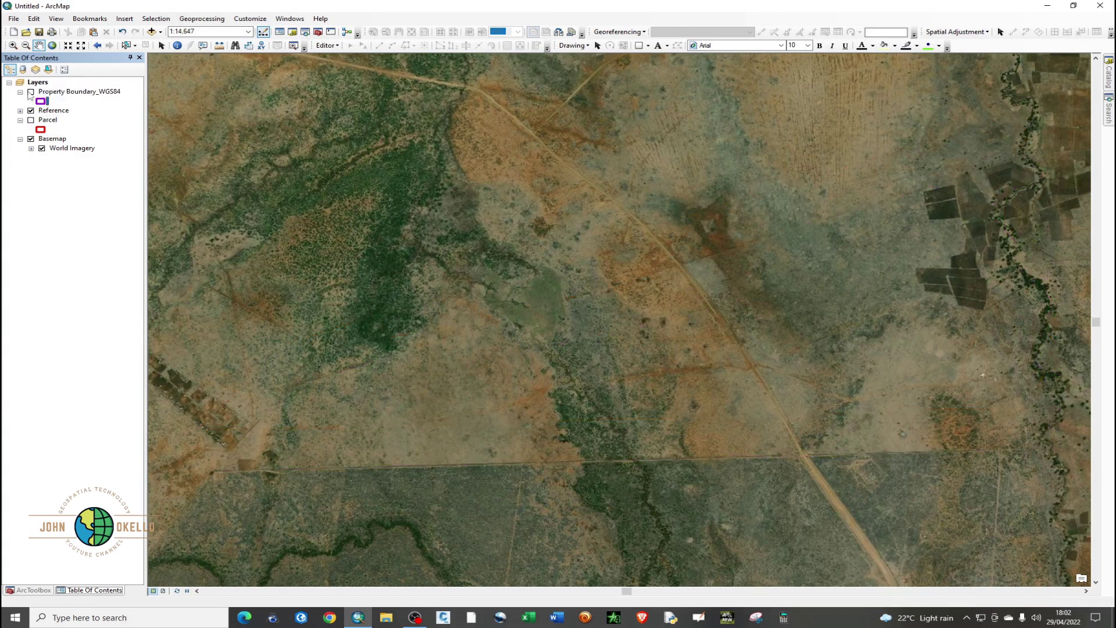
click(30, 93)
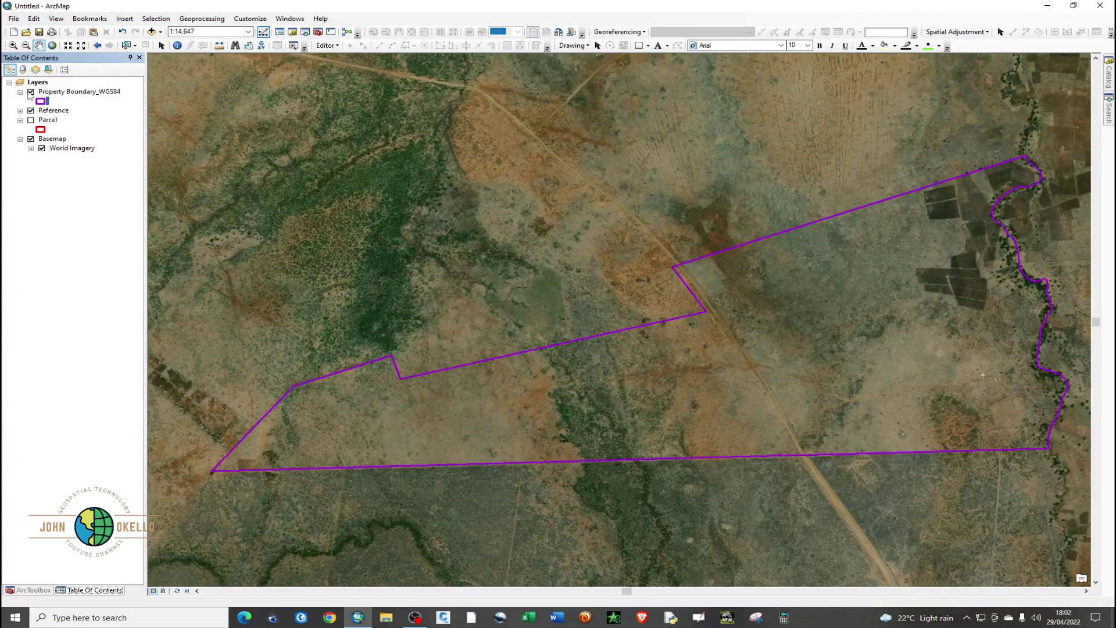
click(31, 93)
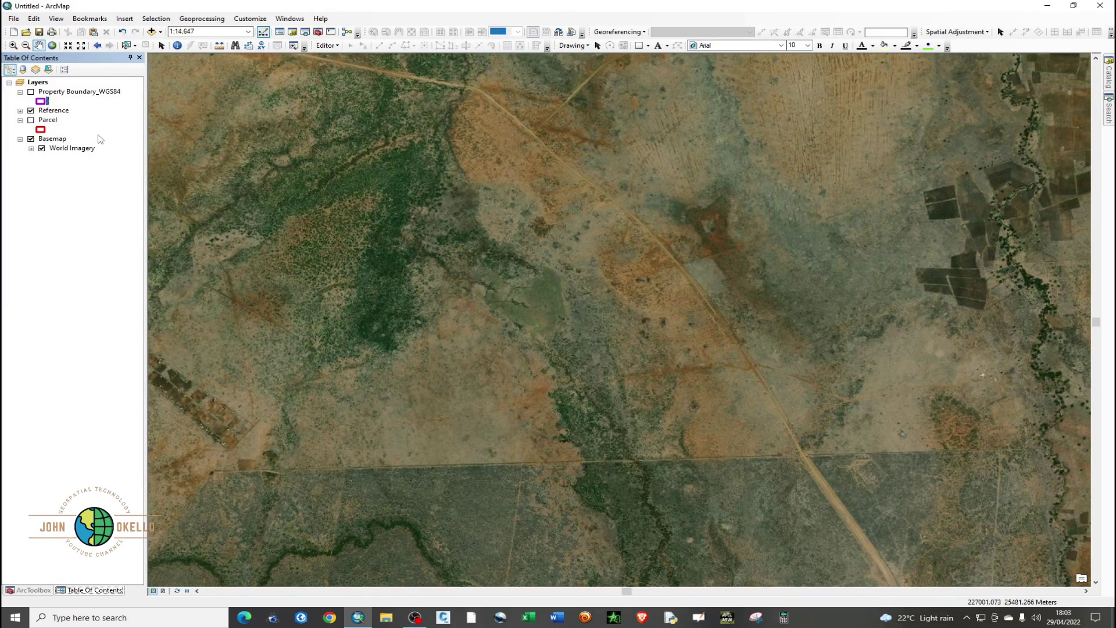
click(31, 92)
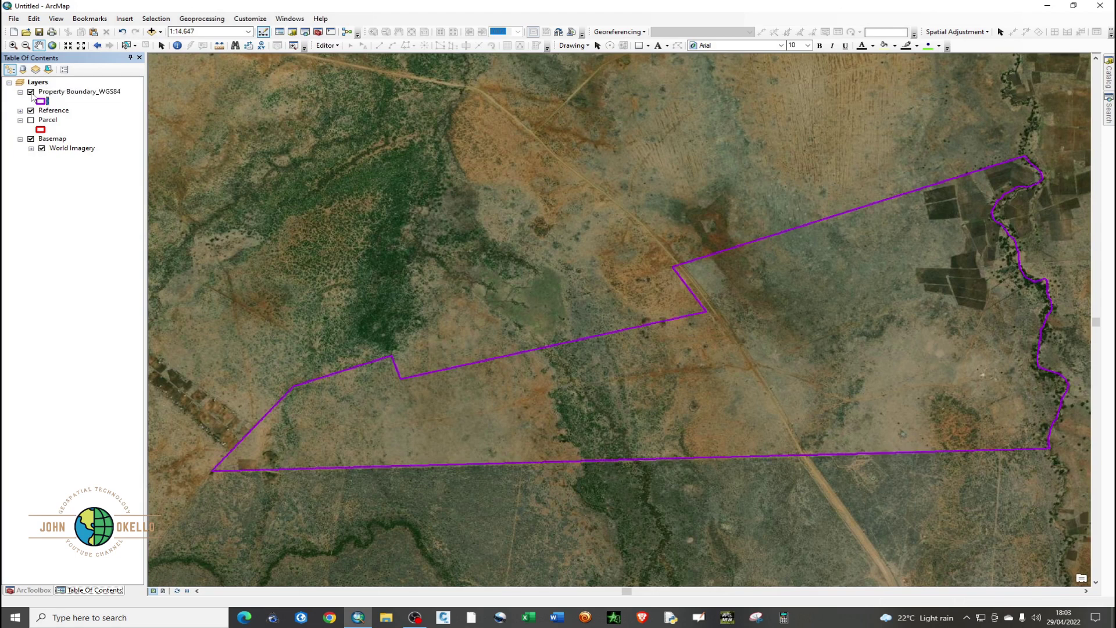
click(31, 92)
click(32, 92)
click(31, 121)
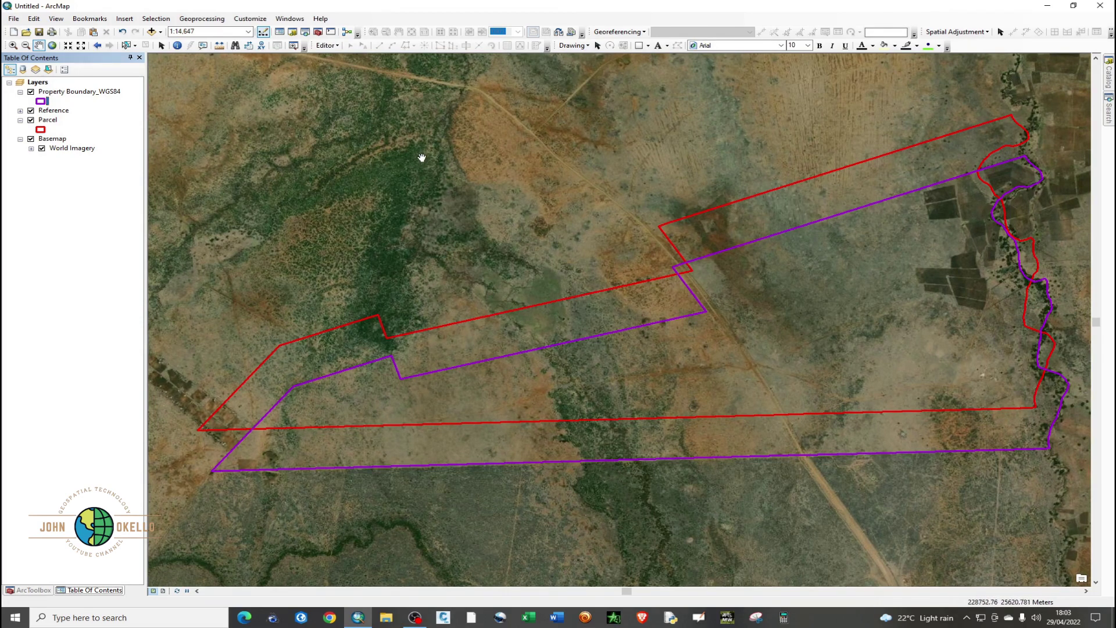
Step: Measure the distance between the southwest corners of the Parcel and Property Boundary_WGS84 outlines, then close the measurement window
click(220, 46)
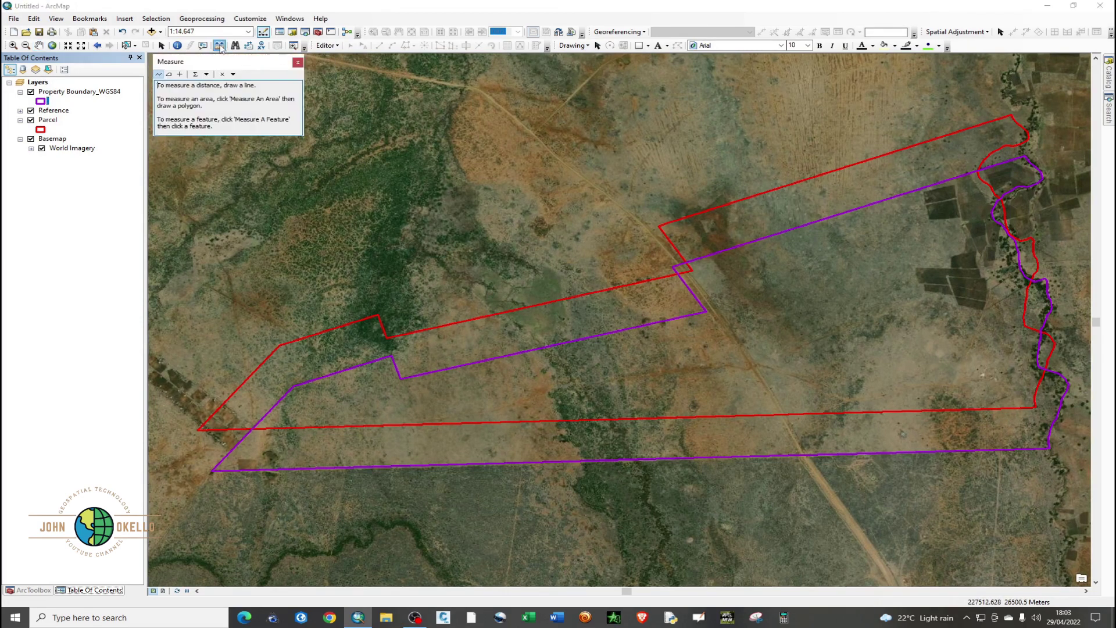
click(161, 77)
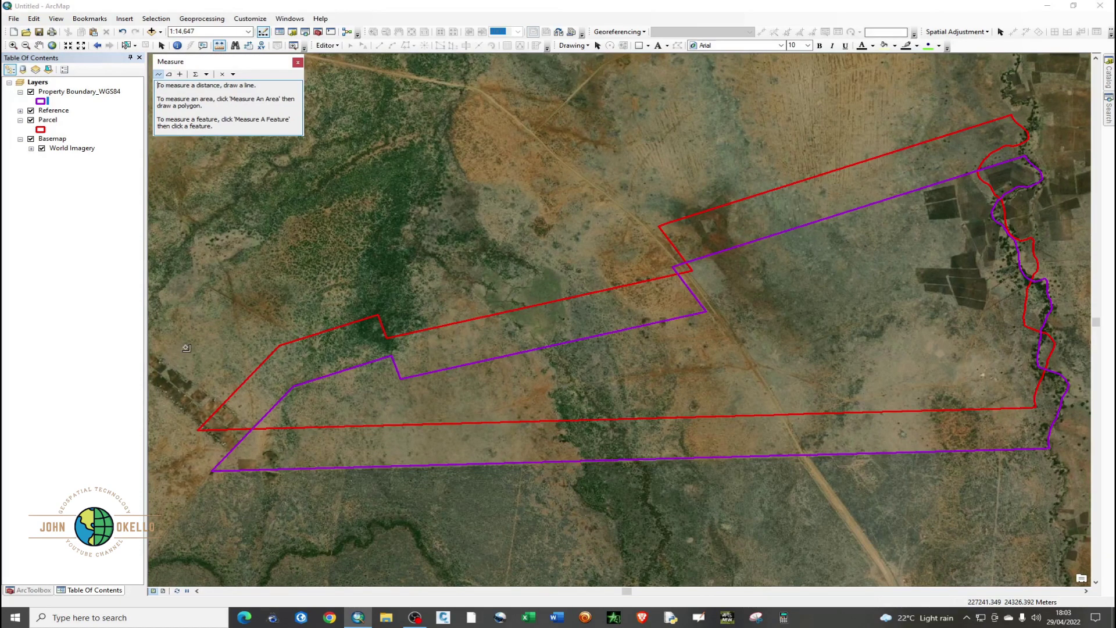
click(210, 474)
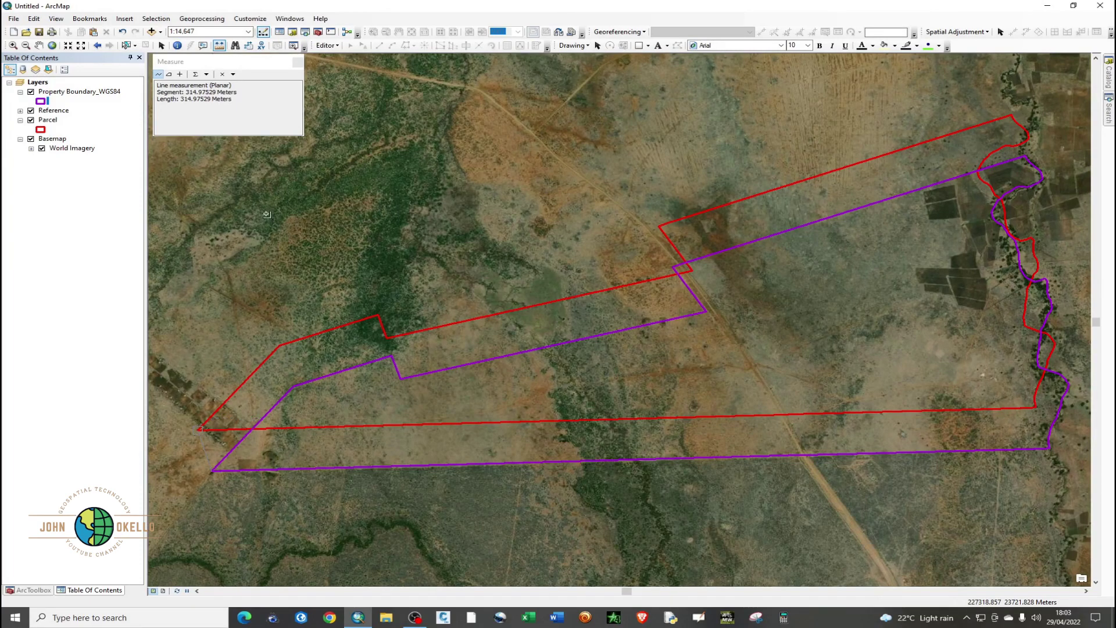
click(297, 62)
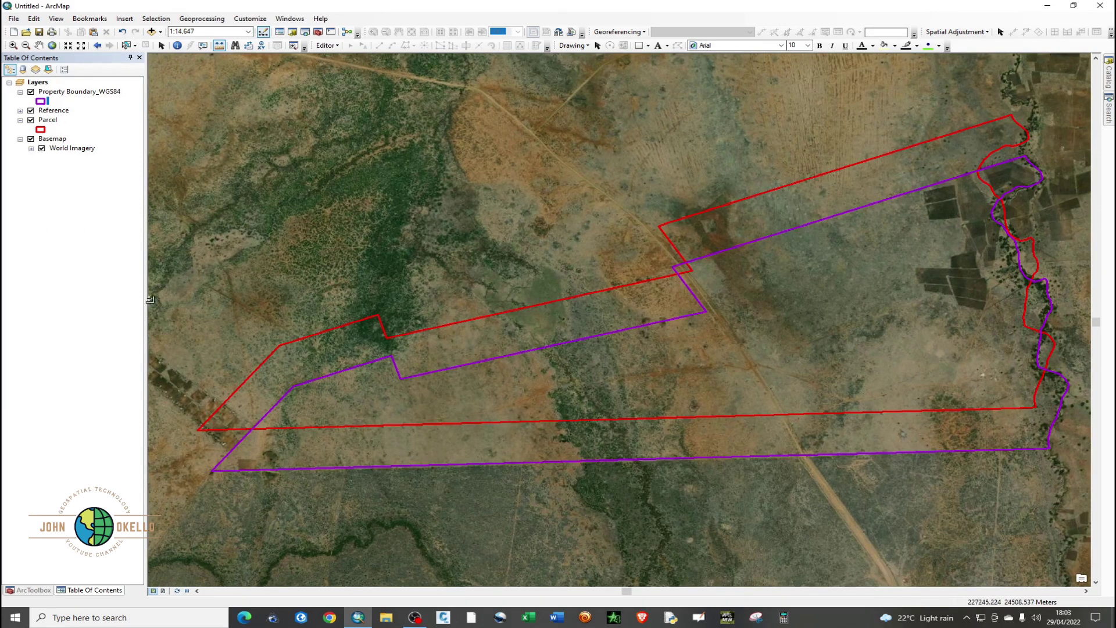
Step: Switch to the Select Elements tool and hide the Parcel layer, keeping Property Boundary_WGS84 displayed over the imagery
click(161, 46)
click(162, 45)
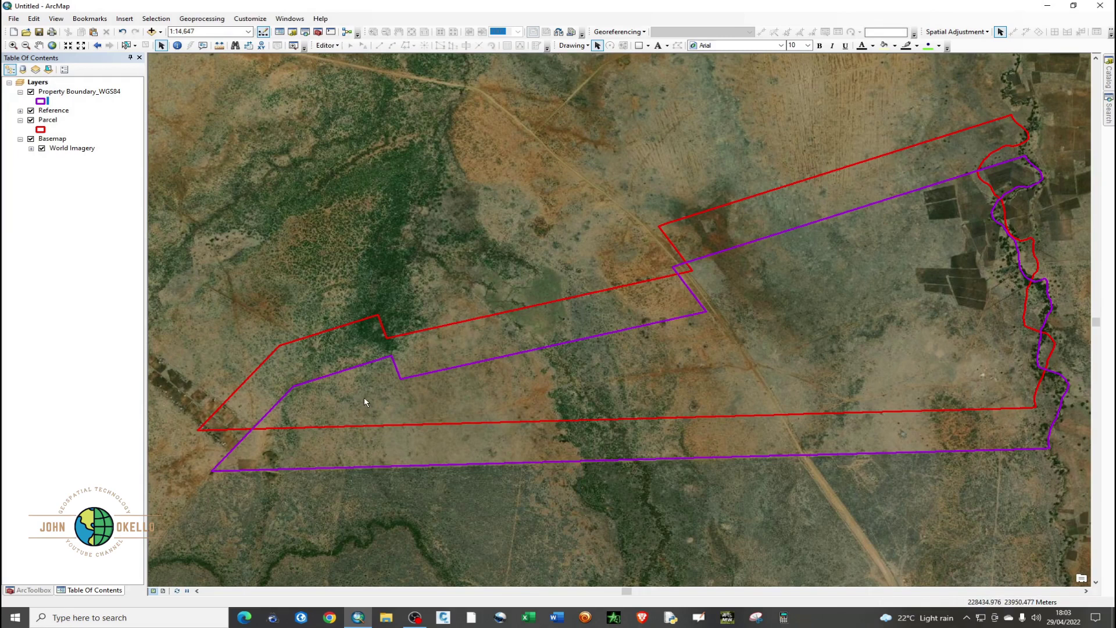
click(32, 122)
click(31, 120)
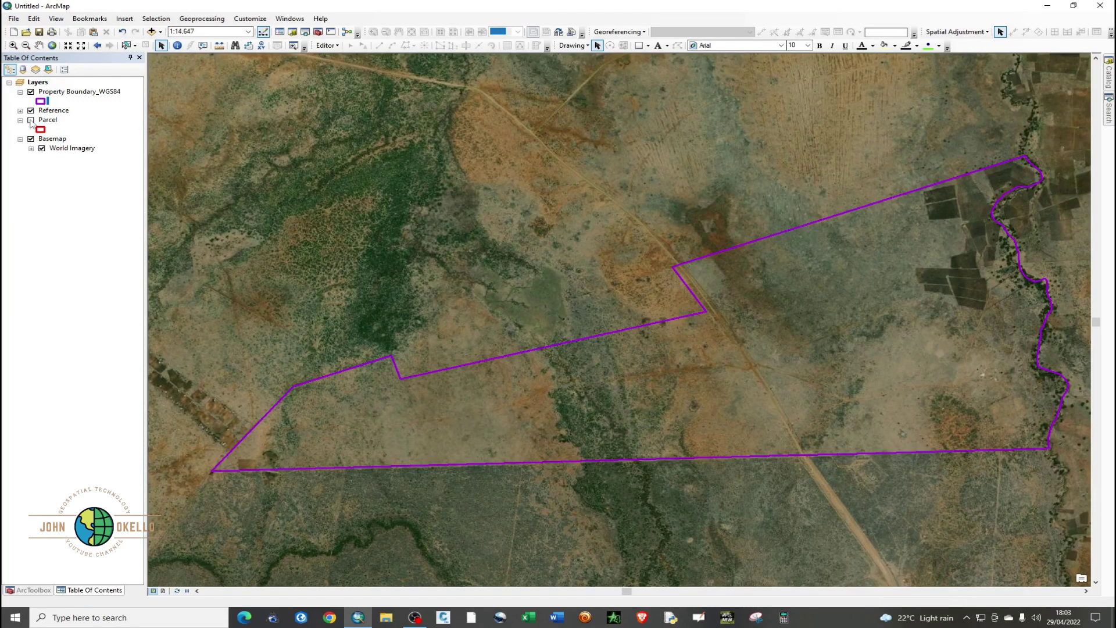